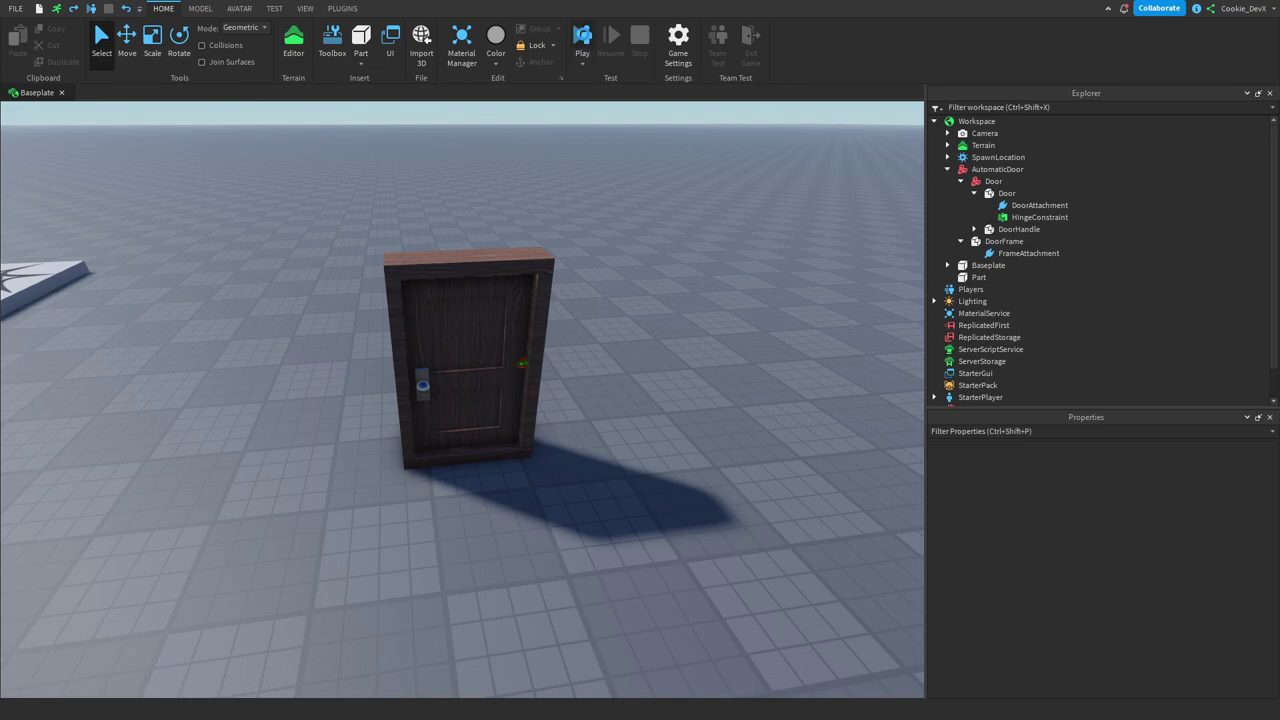
Play-test the game by walking the avatar to the automatic door and through it, and end the test session
left_click(584, 38)
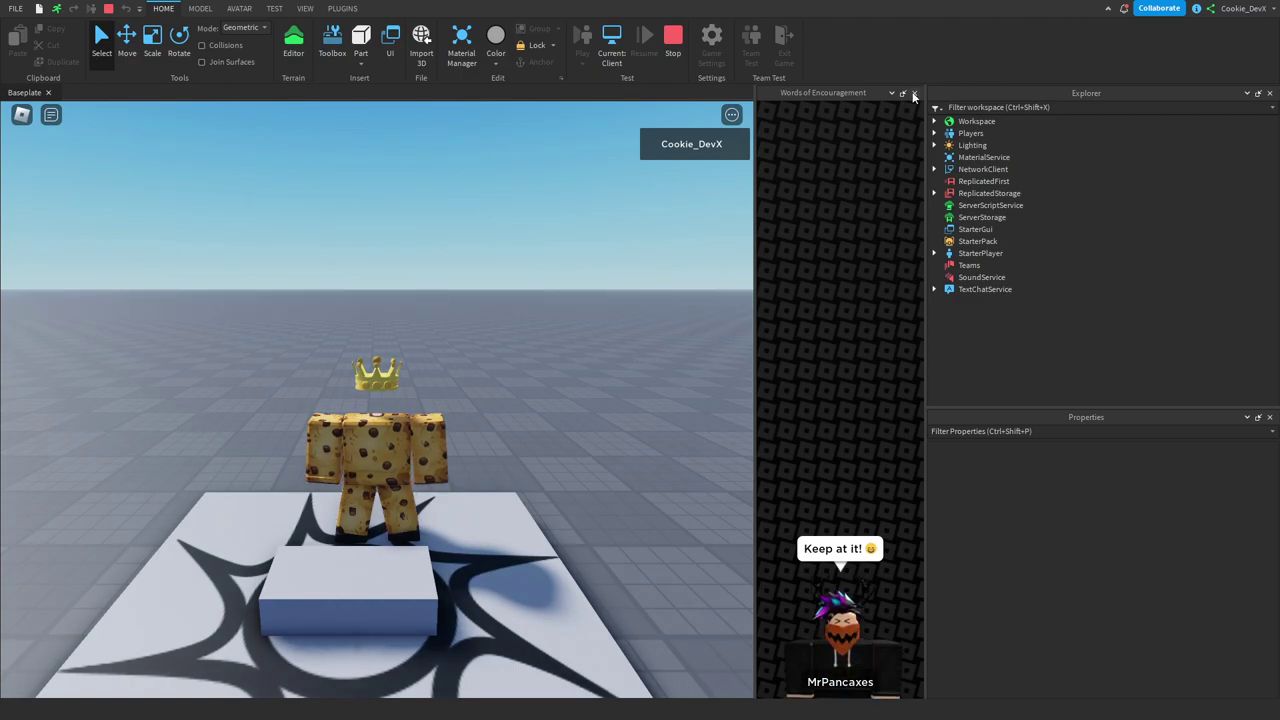
left_click(913, 92)
right_click_drag(678, 283, 678, 283)
key("w")
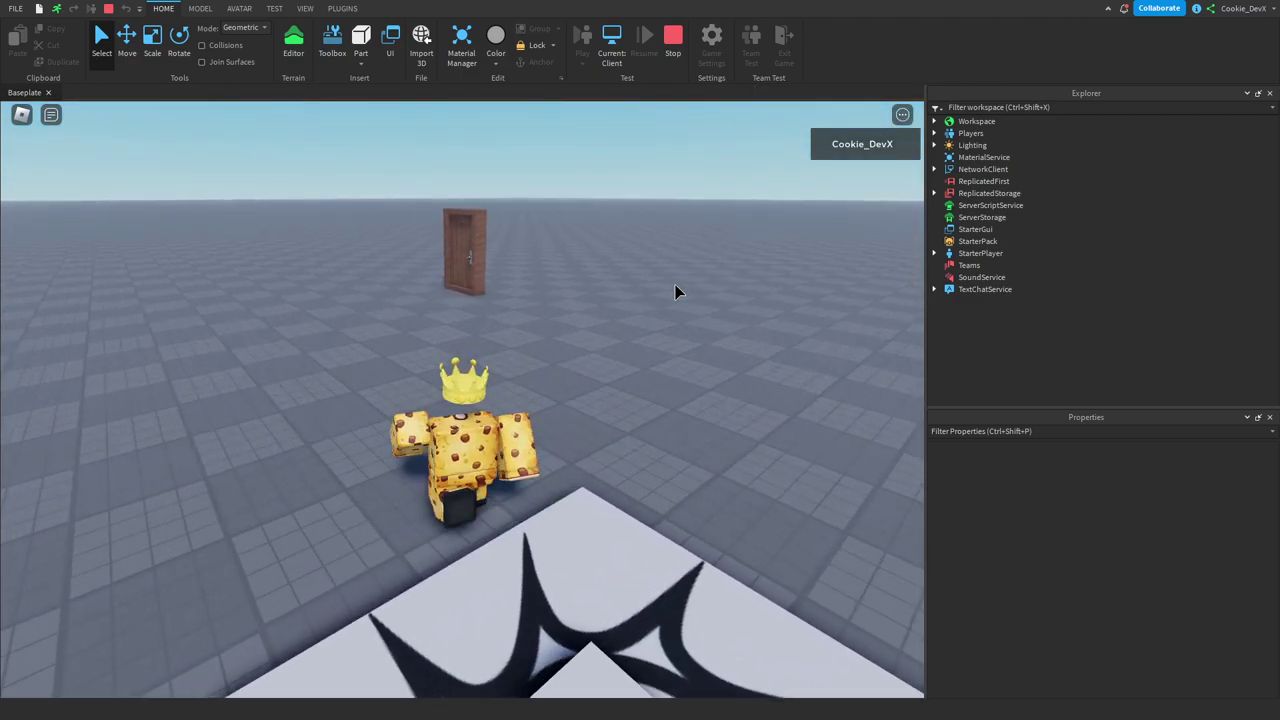
right_click_drag(675, 284, 672, 287)
key("space")
key("w")
key("w")
key("w")
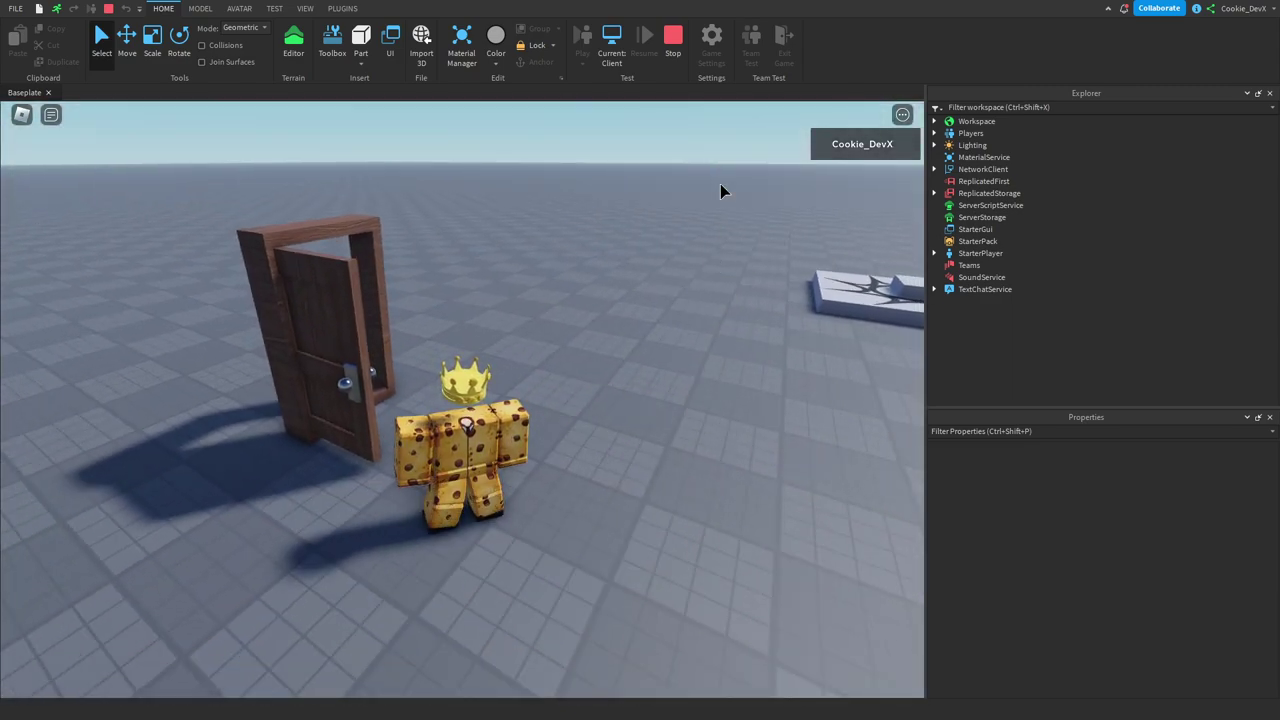
left_click(673, 45)
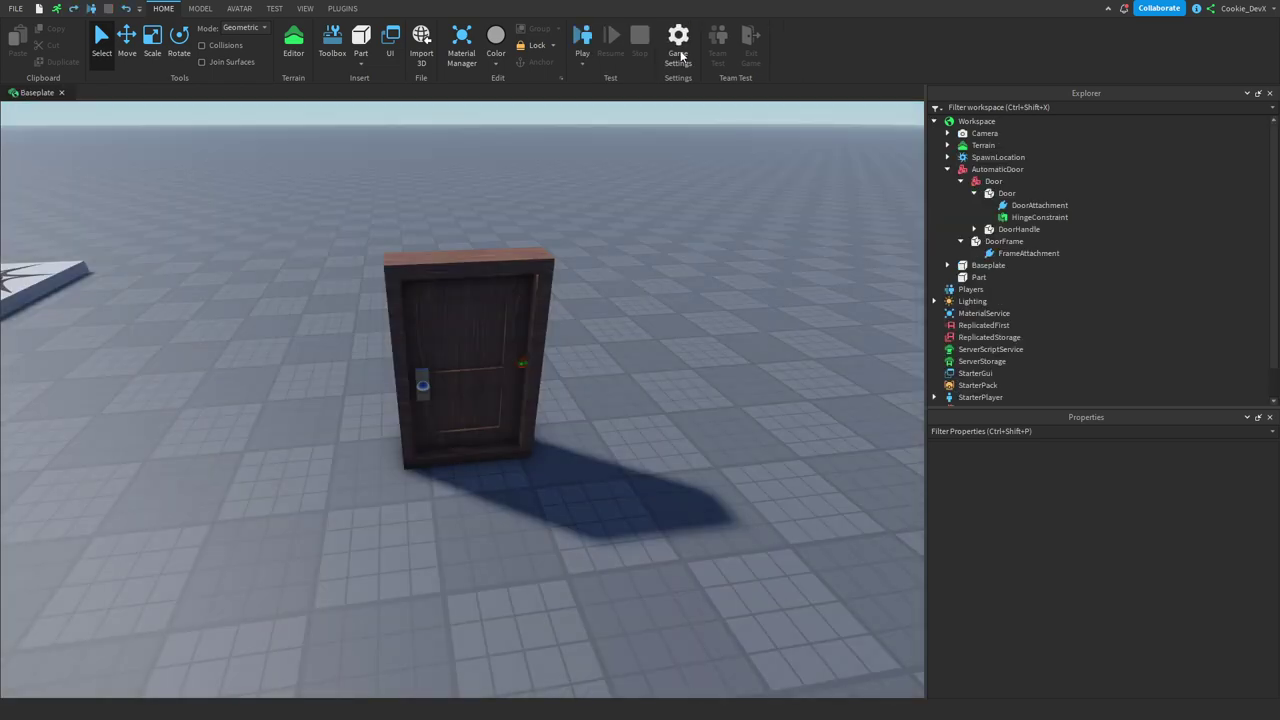
Move the AutomaticDoor model into ServerStorage and delete the leftover part from the Workspace
left_click(553, 300)
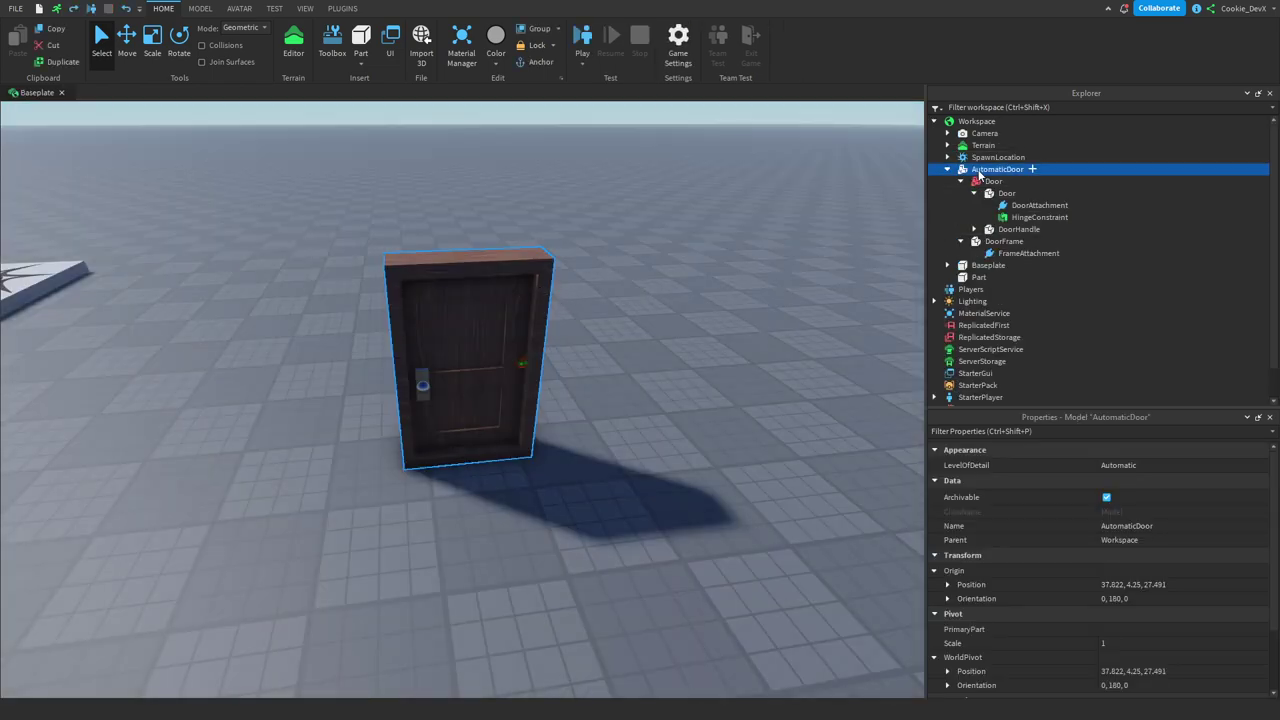
left_click_drag(985, 170, 1021, 363)
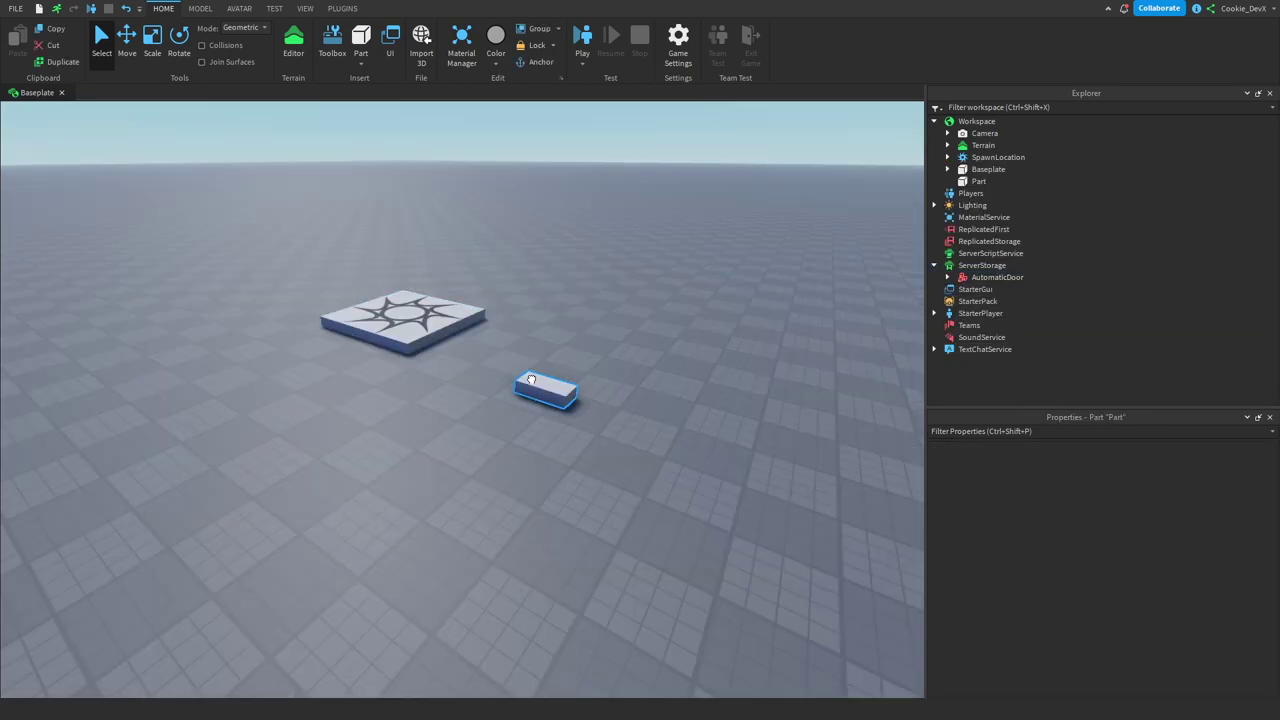
key("Delete")
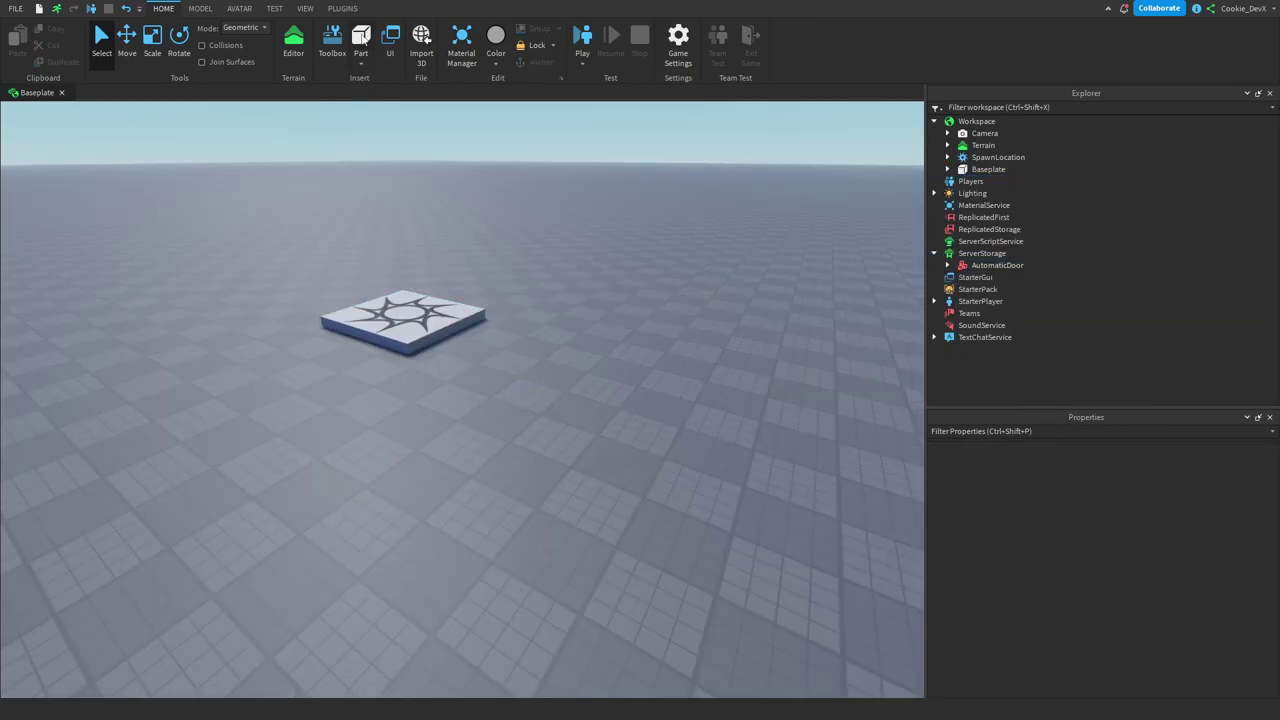
Insert a new block part, set the move snapping to 1 stud, and place the part on the baseplate beside the spawn location
left_click(364, 39)
left_click(201, 10)
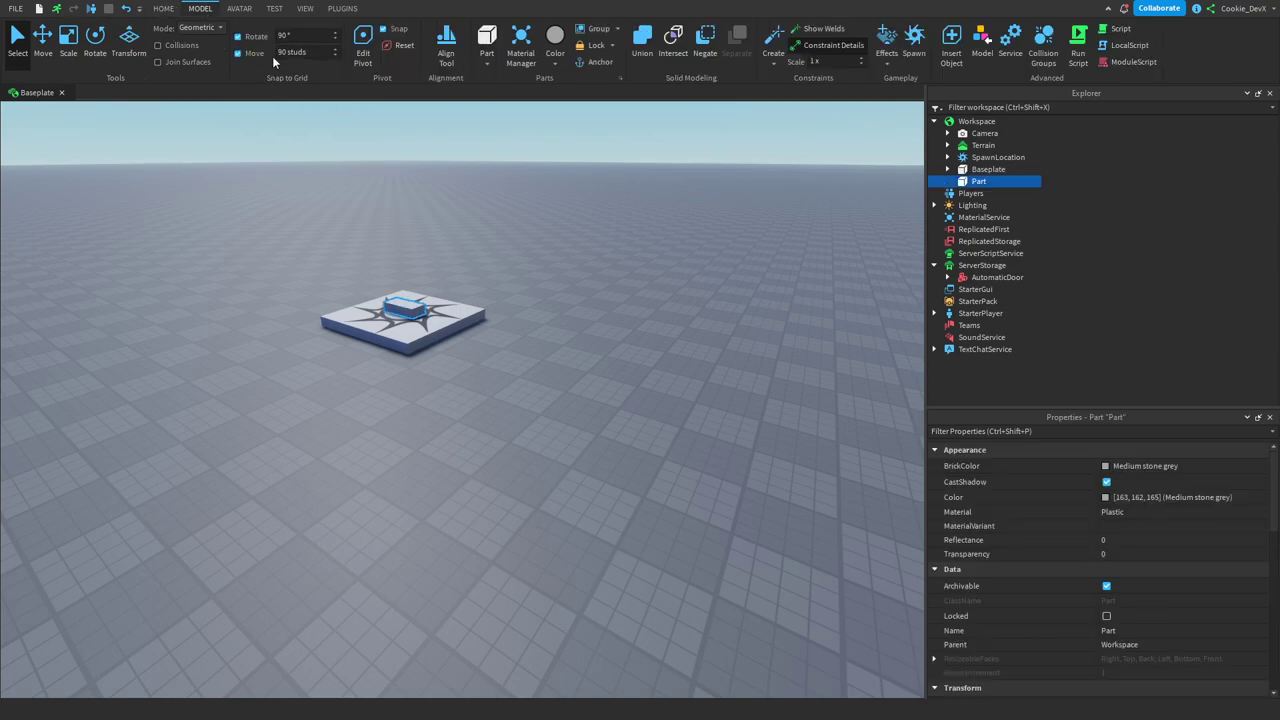
type("1")
left_click_drag(402, 311, 507, 492)
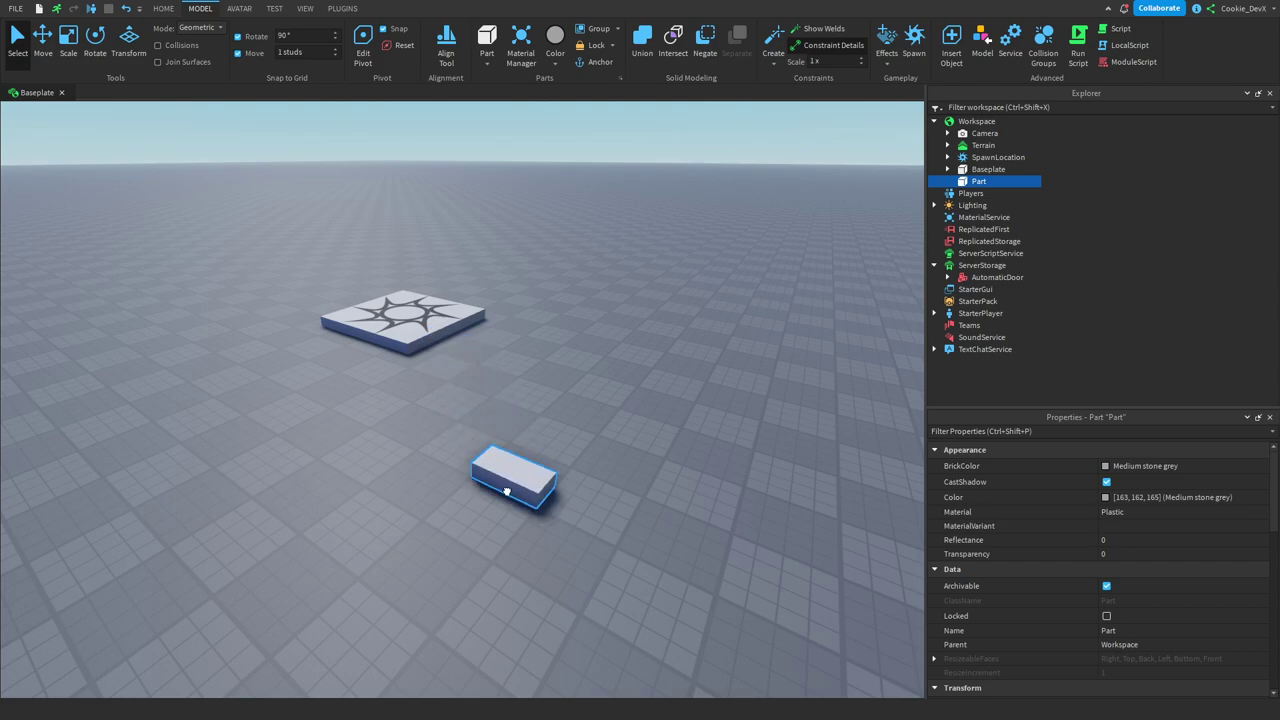
Scale the new block into a narrow, tall upright pillar
left_click(69, 50)
right_click_drag(340, 238, 350, 250)
key("w")
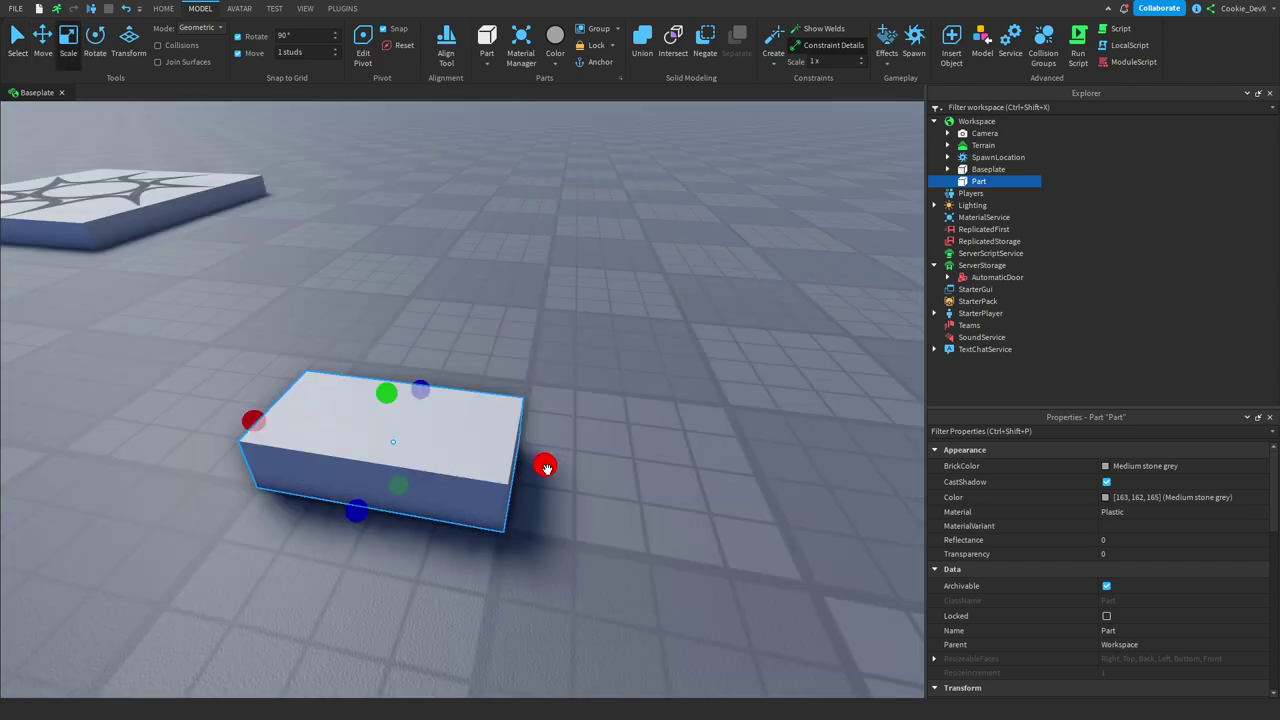
left_click_drag(545, 467, 371, 434)
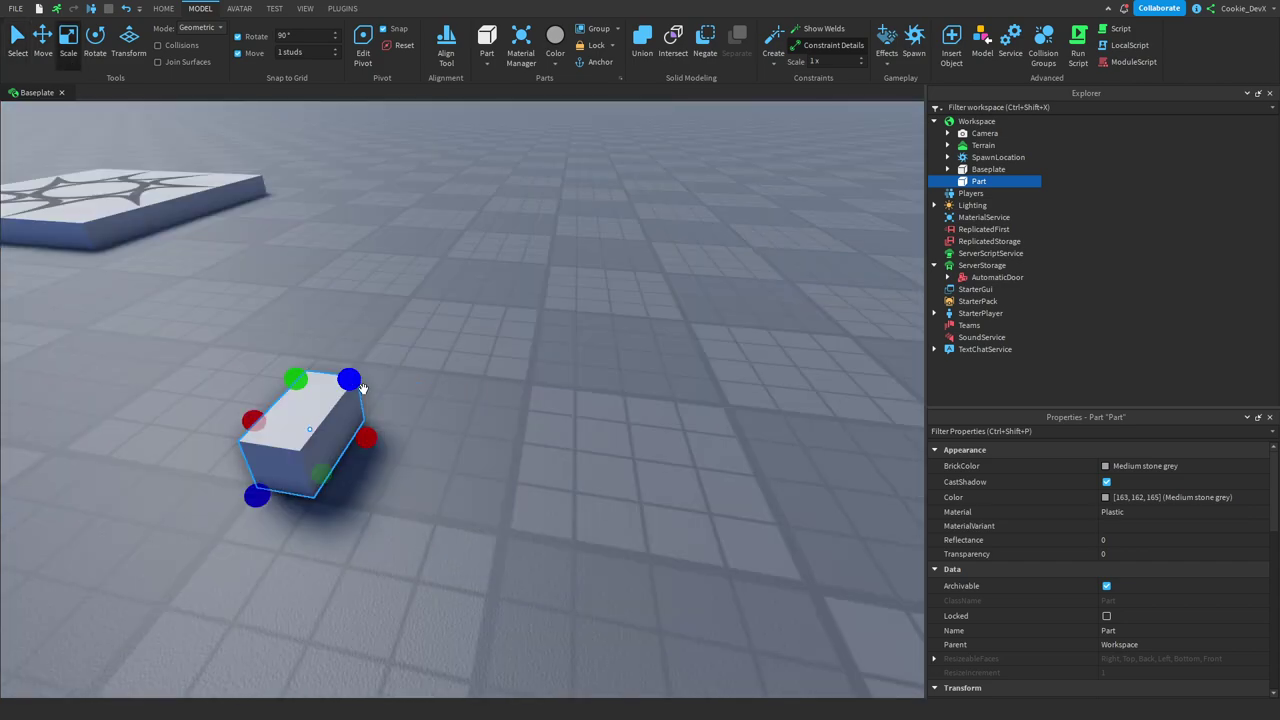
left_click_drag(297, 376, 283, 396)
right_click_drag(285, 393, 286, 372)
left_click_drag(285, 393, 295, 172, "shift")
right_click_drag(408, 250, 408, 252)
key("d")
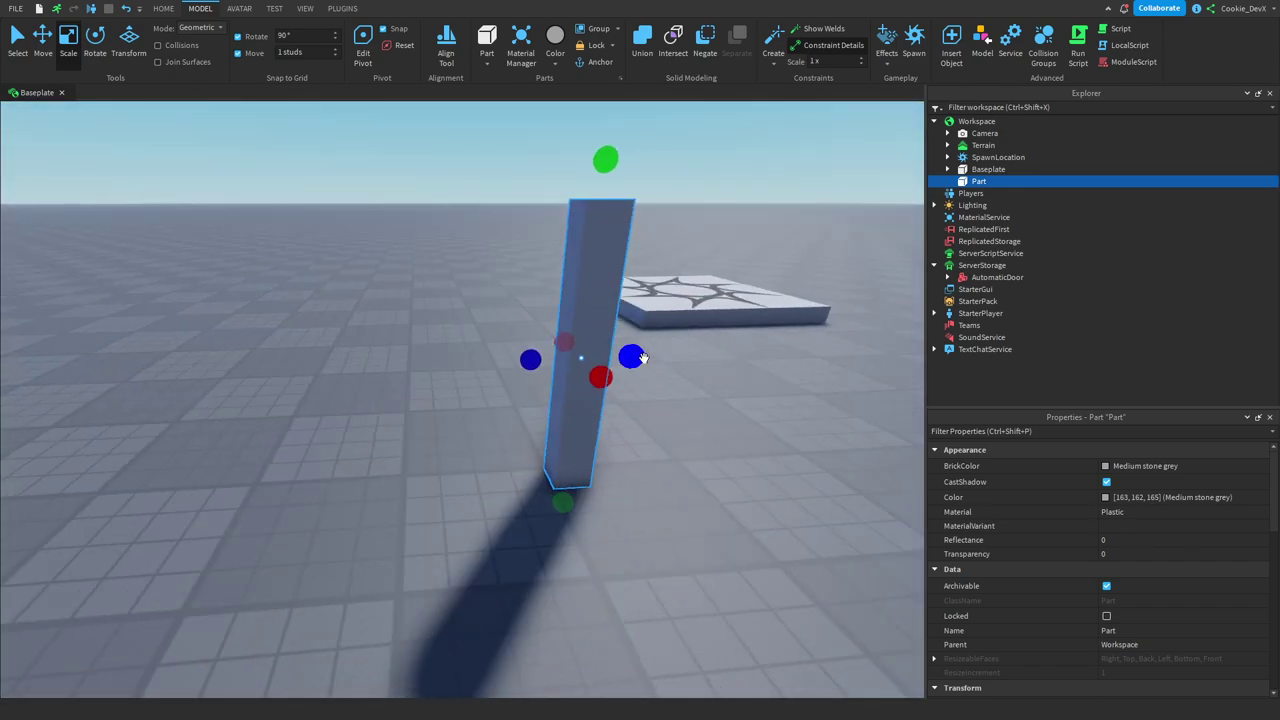
Adjust the pillar's thickness and height with the Scale tool to finish the door post
left_click_drag(641, 354, 672, 348)
key("a")
right_click_drag(672, 348, 666, 352)
key("a")
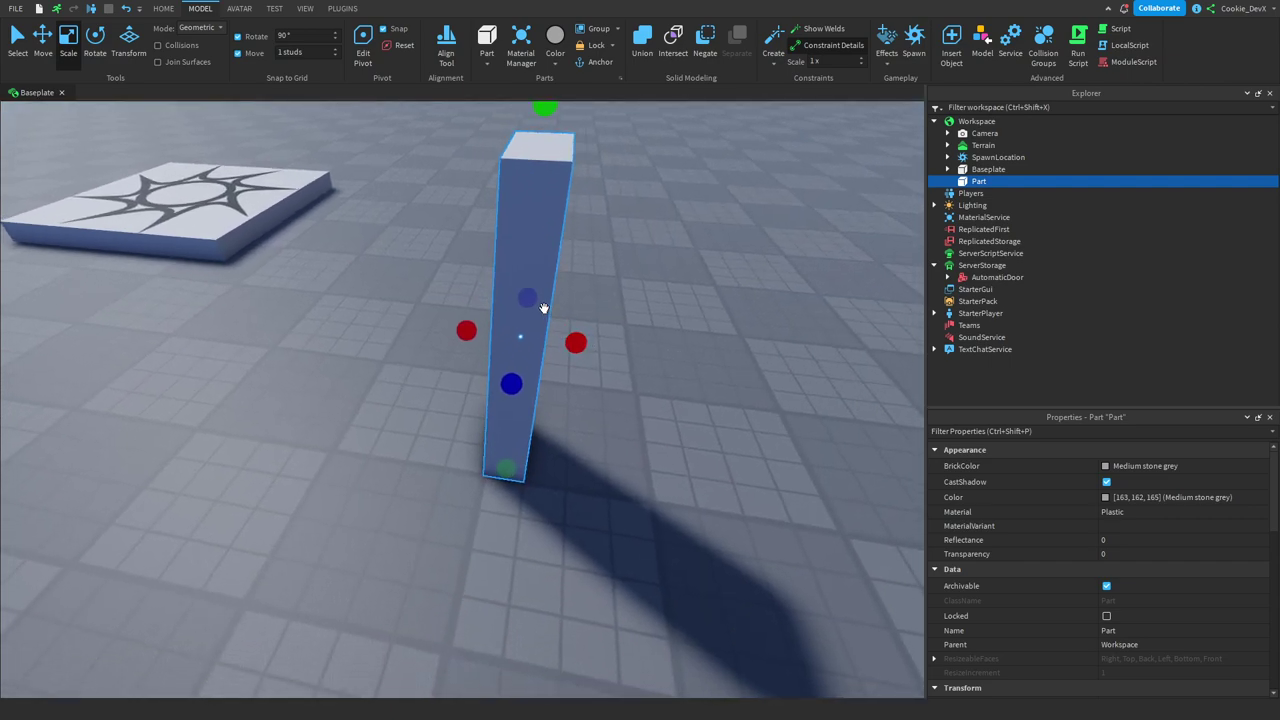
key("d")
right_click_drag(526, 297, 526, 300)
left_click_drag(656, 512, 620, 527)
left_click_drag(602, 289, 617, 110)
key("a")
right_click_drag(617, 260, 616, 265)
right_click_drag(556, 293, 437, 346)
Duplicate the pillar and scale the copy into a wide door panel attached to the post's side, raised off the ground
key("ctrl+d")
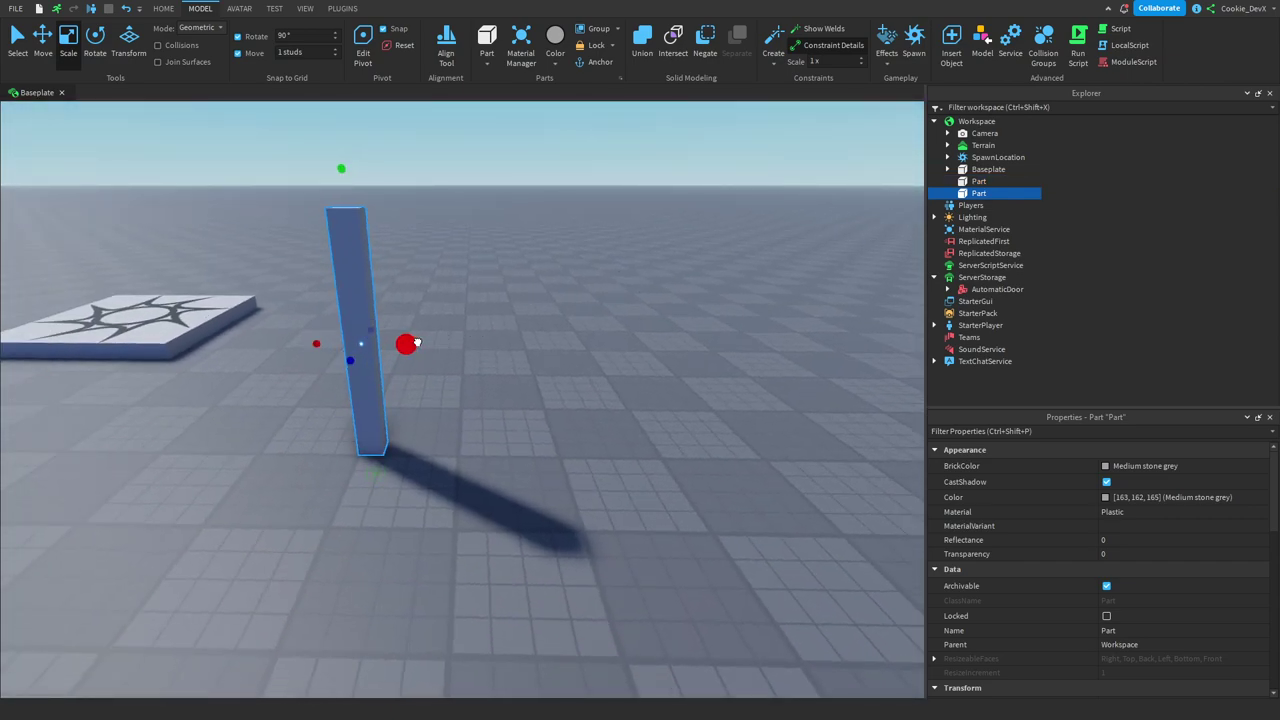
left_click_drag(414, 346, 574, 346)
left_click_drag(316, 342, 346, 343)
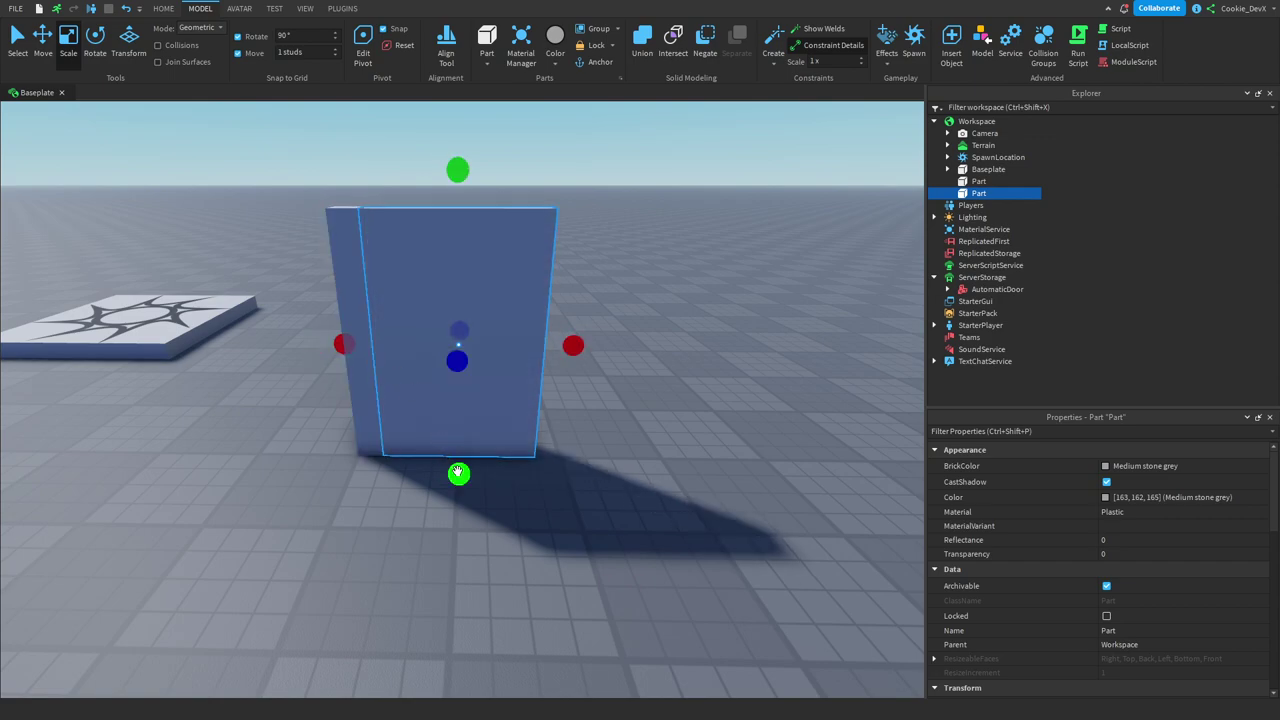
left_click_drag(459, 472, 460, 432)
left_click_drag(463, 169, 469, 254)
left_click(656, 250)
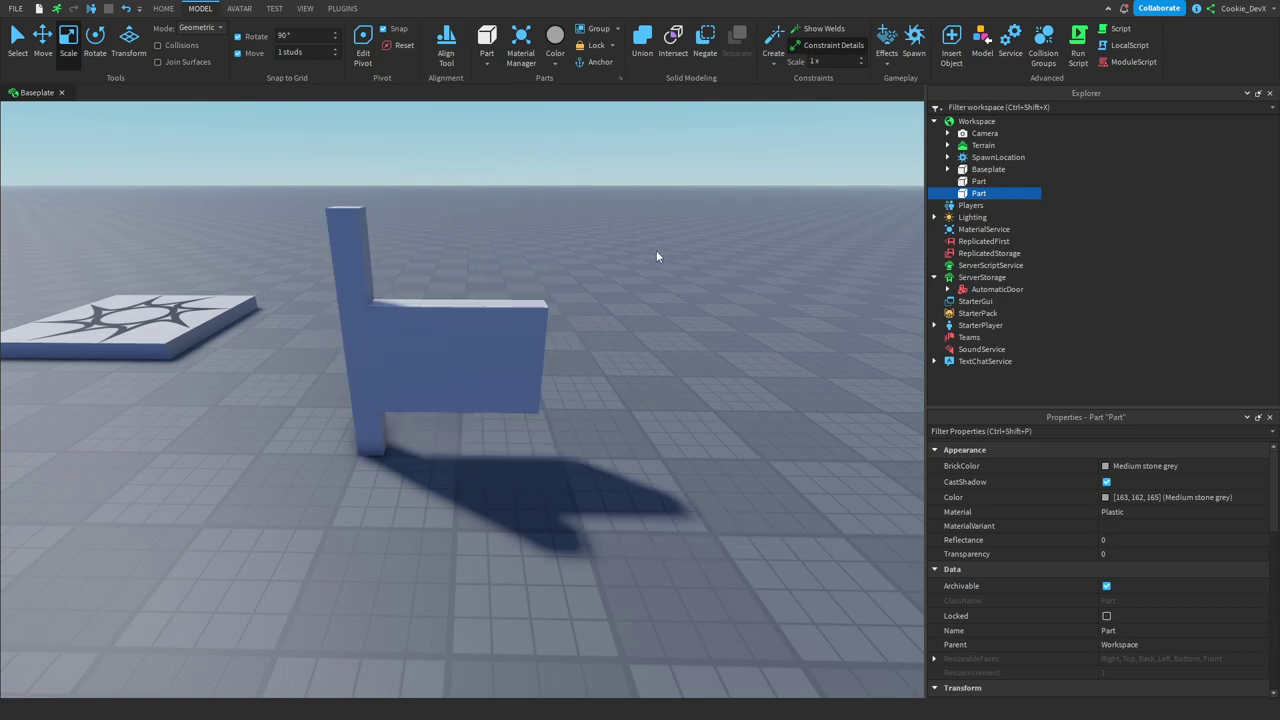
right_click_drag(656, 250, 640, 236)
left_click(557, 306)
left_click_drag(496, 256, 494, 218)
left_click(651, 216)
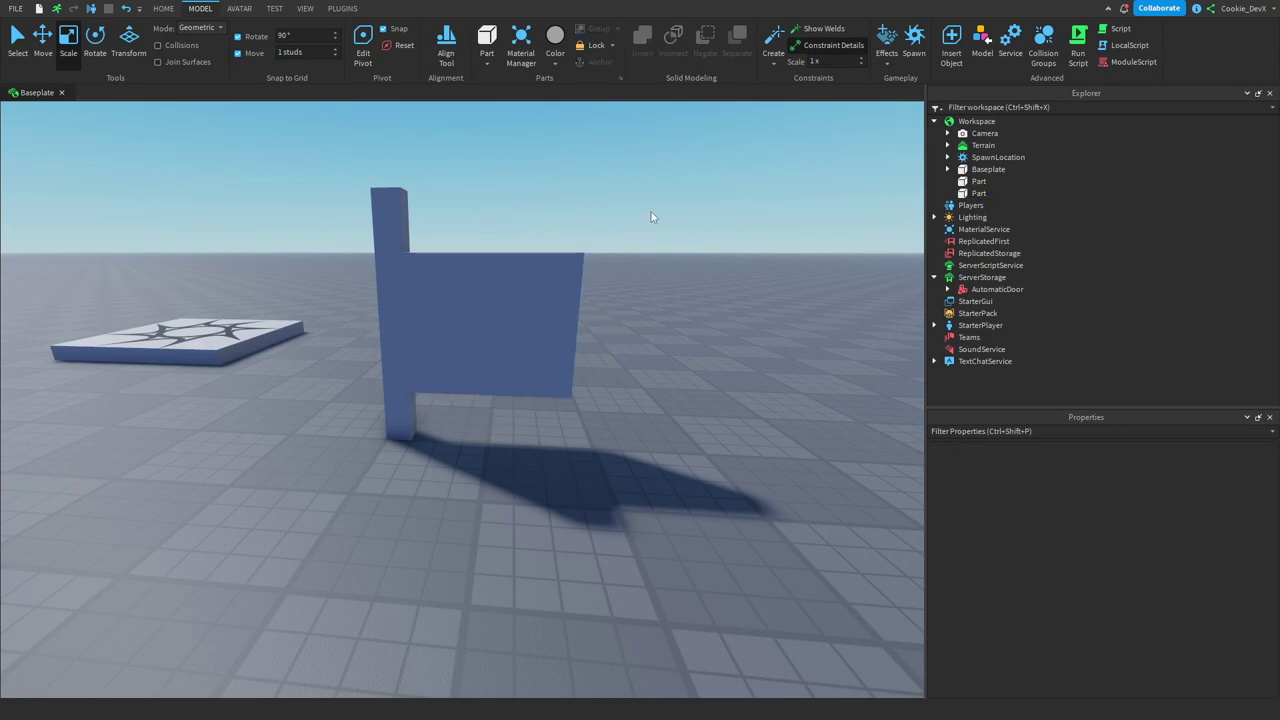
Set the pillar's BrickColor to Fossil and its material to Brick
left_click(524, 285)
left_click(395, 300)
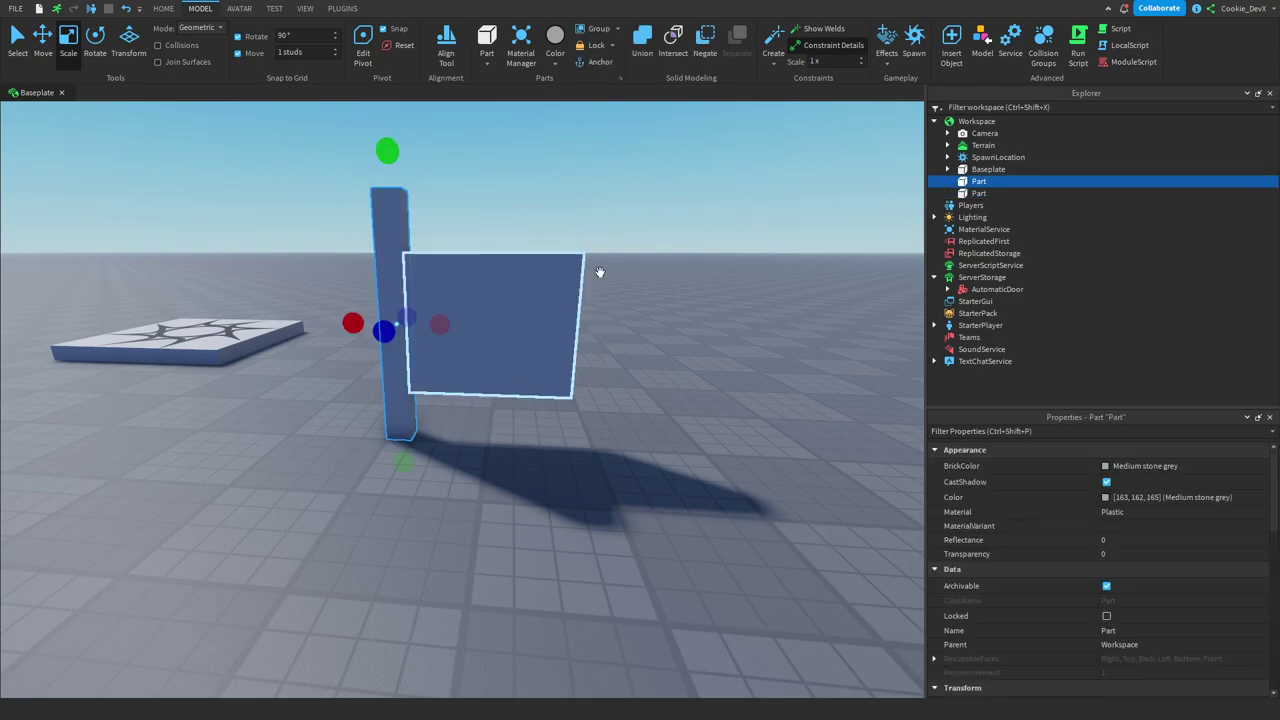
left_click(1144, 466)
left_click(1090, 680)
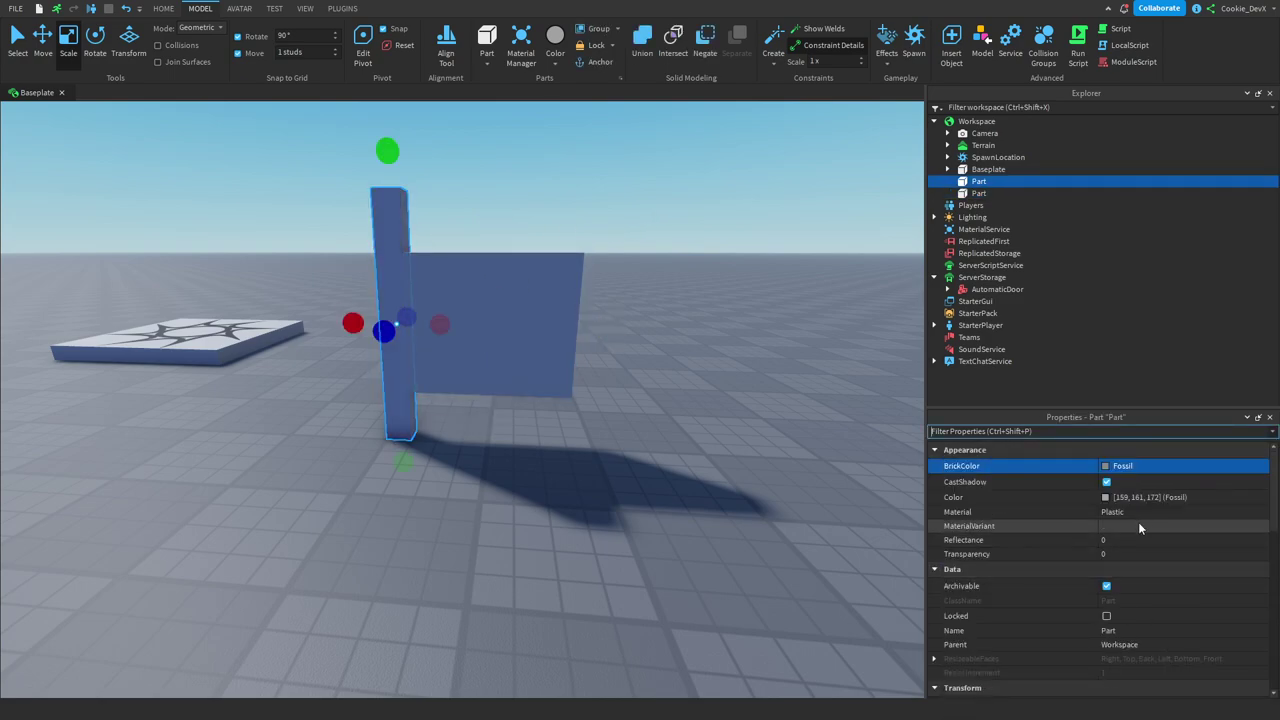
left_click(1137, 514)
scroll(1136, 514, "up", 5)
left_click(1137, 524)
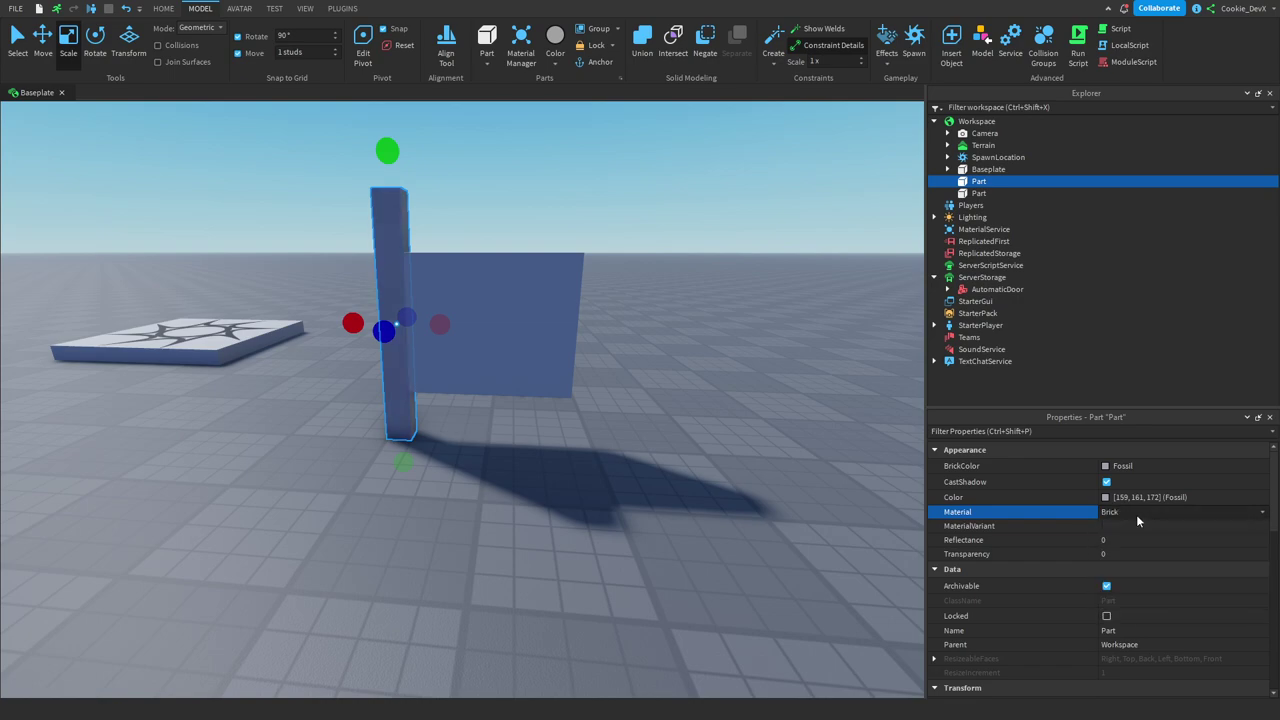
Set the door panel's BrickColor to Dark stone grey and its material to Wood
left_click(574, 354)
left_click(1125, 467)
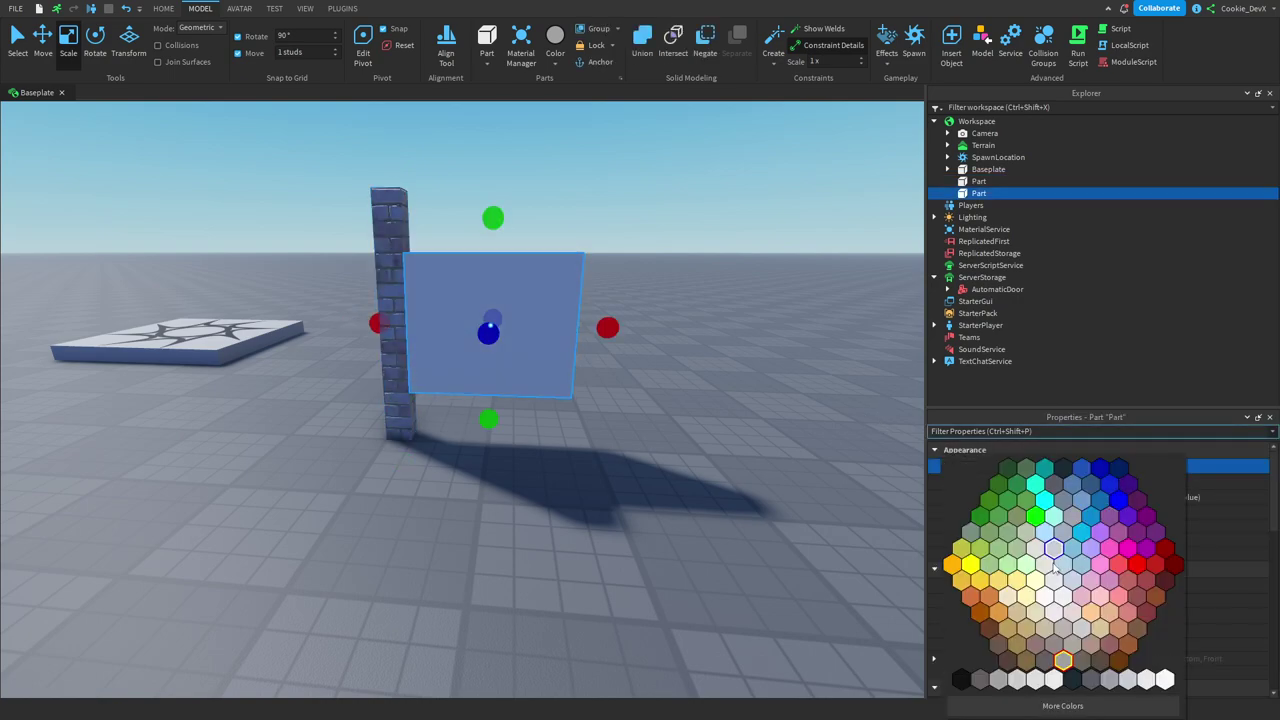
left_click(982, 679)
left_click(1142, 510)
left_click(1142, 510)
key("w")
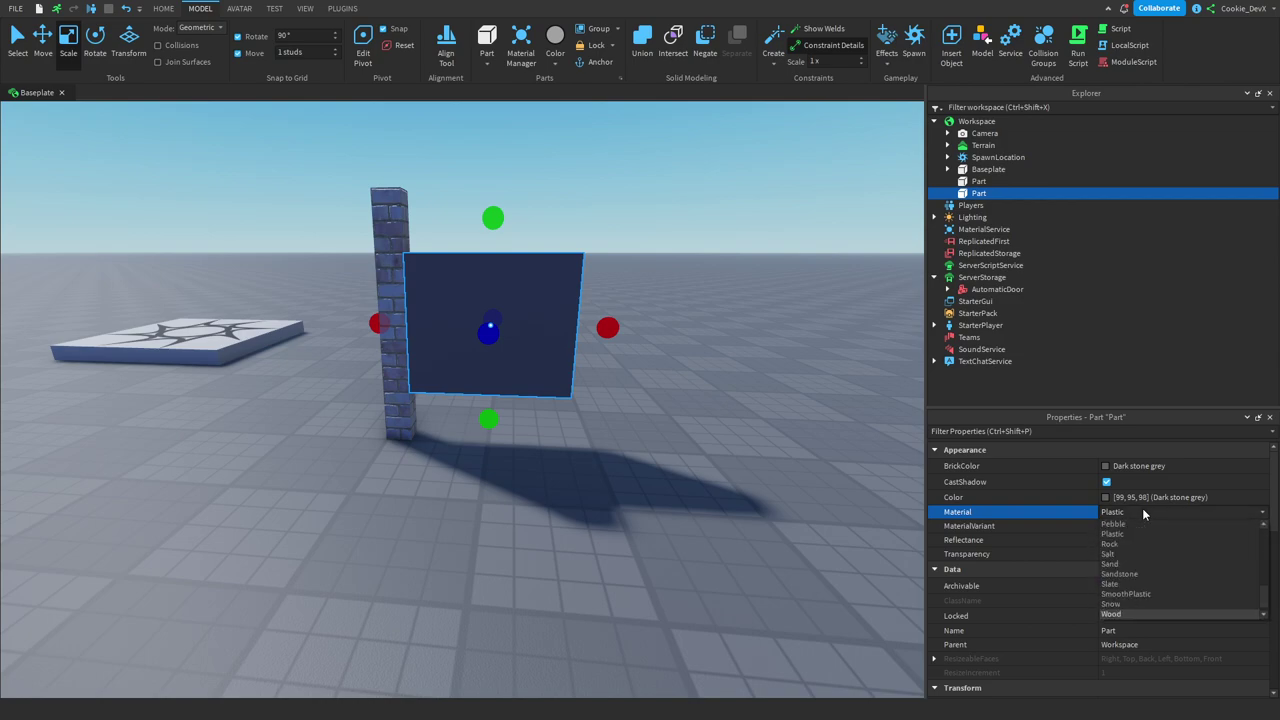
key("Return")
left_click(838, 450)
right_click_drag(838, 466, 835, 447)
scroll(760, 428, "up", 3)
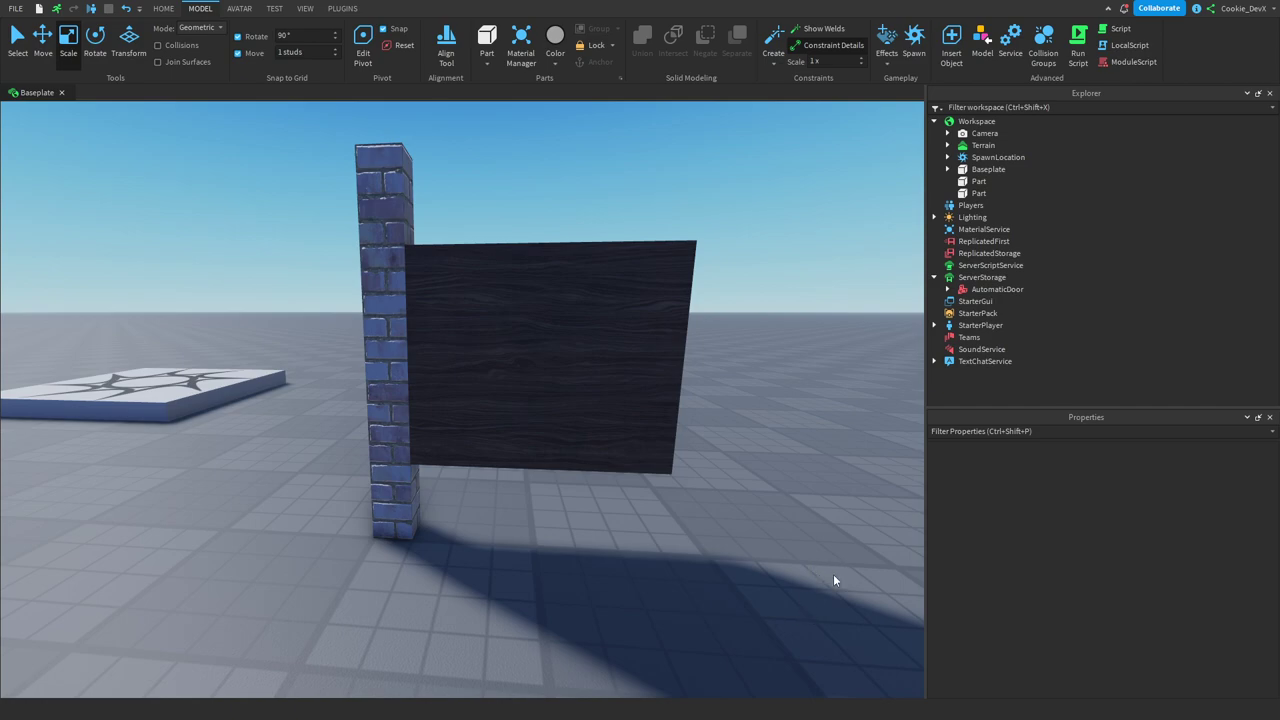
Group the wooden panel and the brick pillar into one model and name it Door
left_click(560, 370)
left_click(382, 173, "ctrl")
key("ctrl+g")
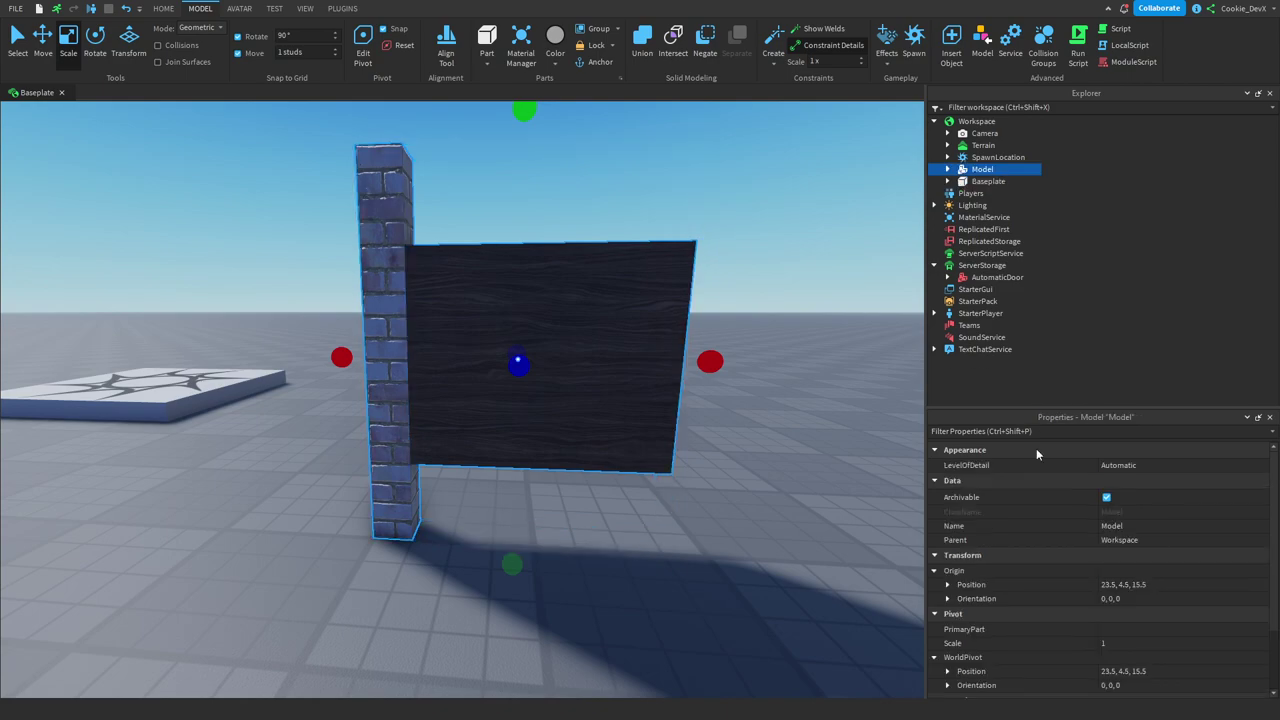
left_click(1143, 527)
type("Door")
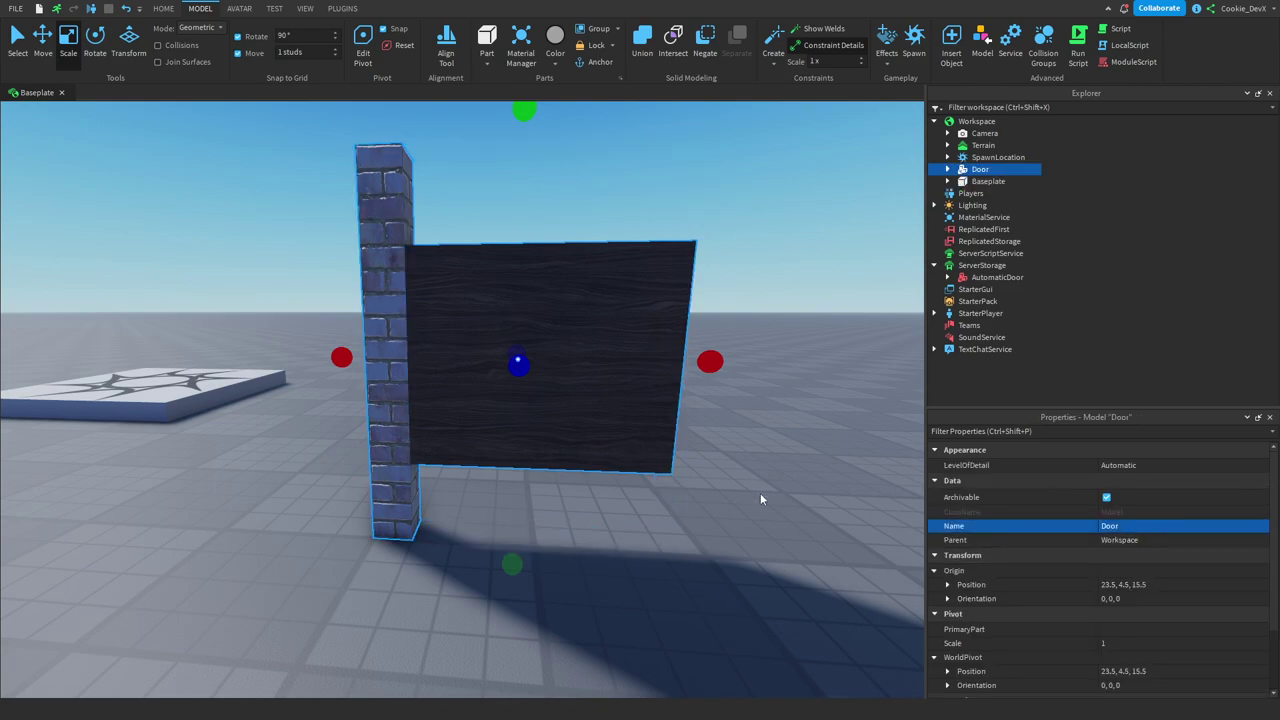
left_click(760, 493)
Rename the brick pillar to DoorFrame and the wooden panel to MainDoorPart
left_click(374, 234, "alt")
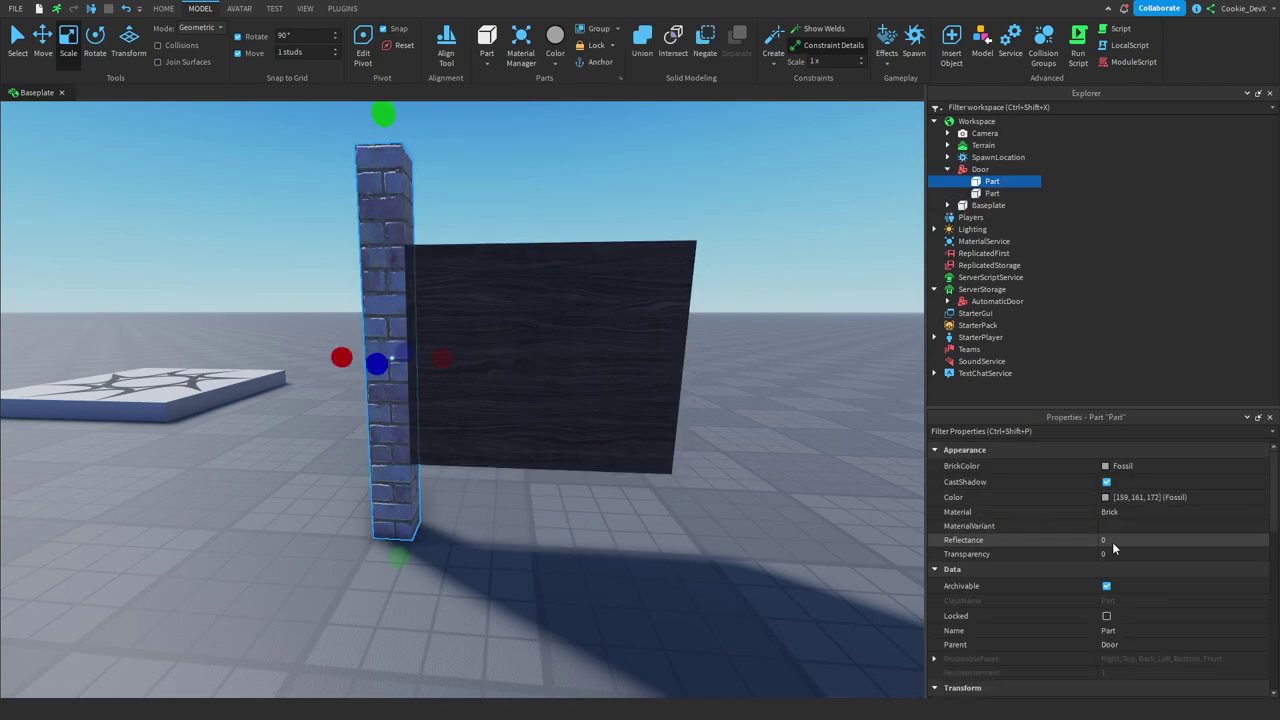
left_click(1135, 631)
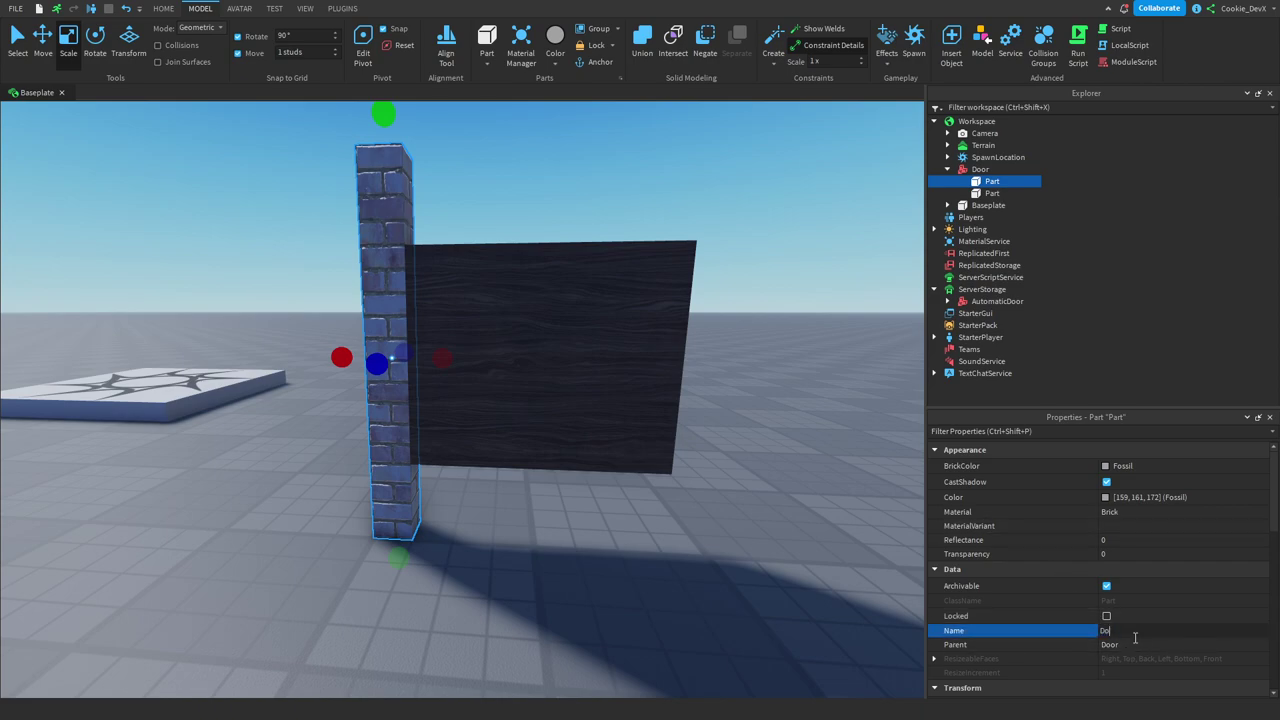
type("DoorFrame")
left_click(660, 385)
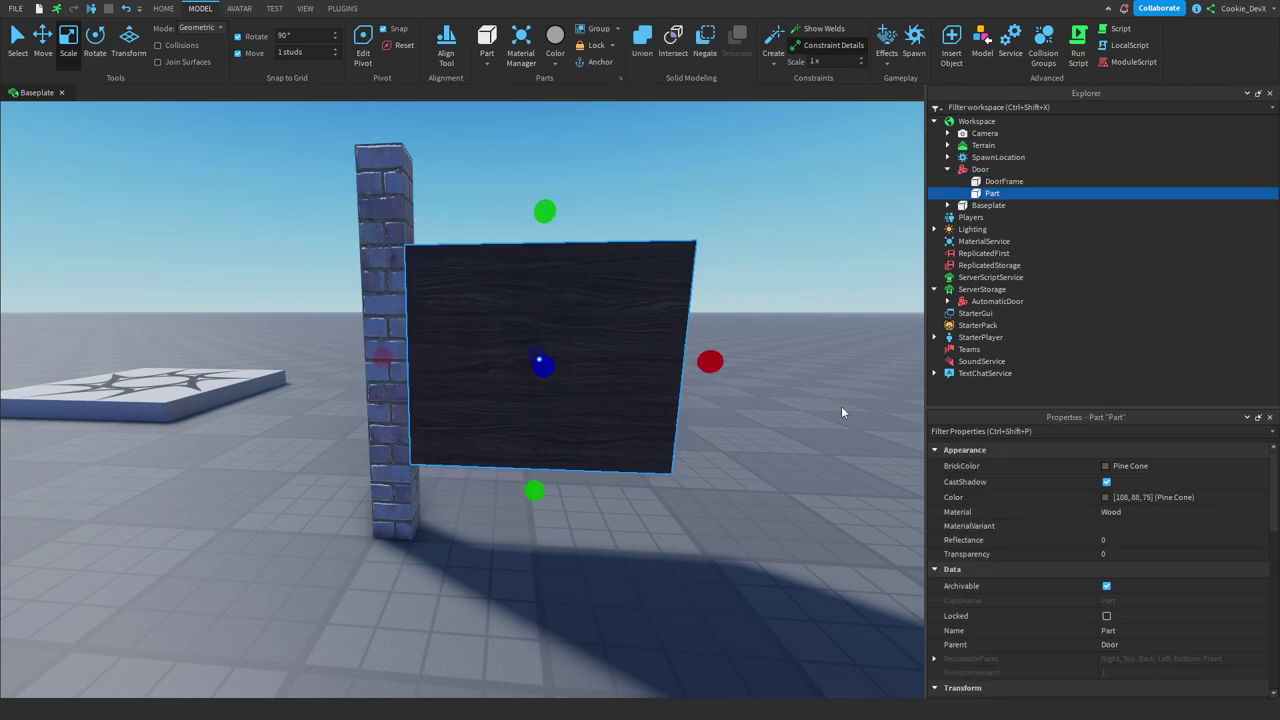
left_click(958, 431)
type("na")
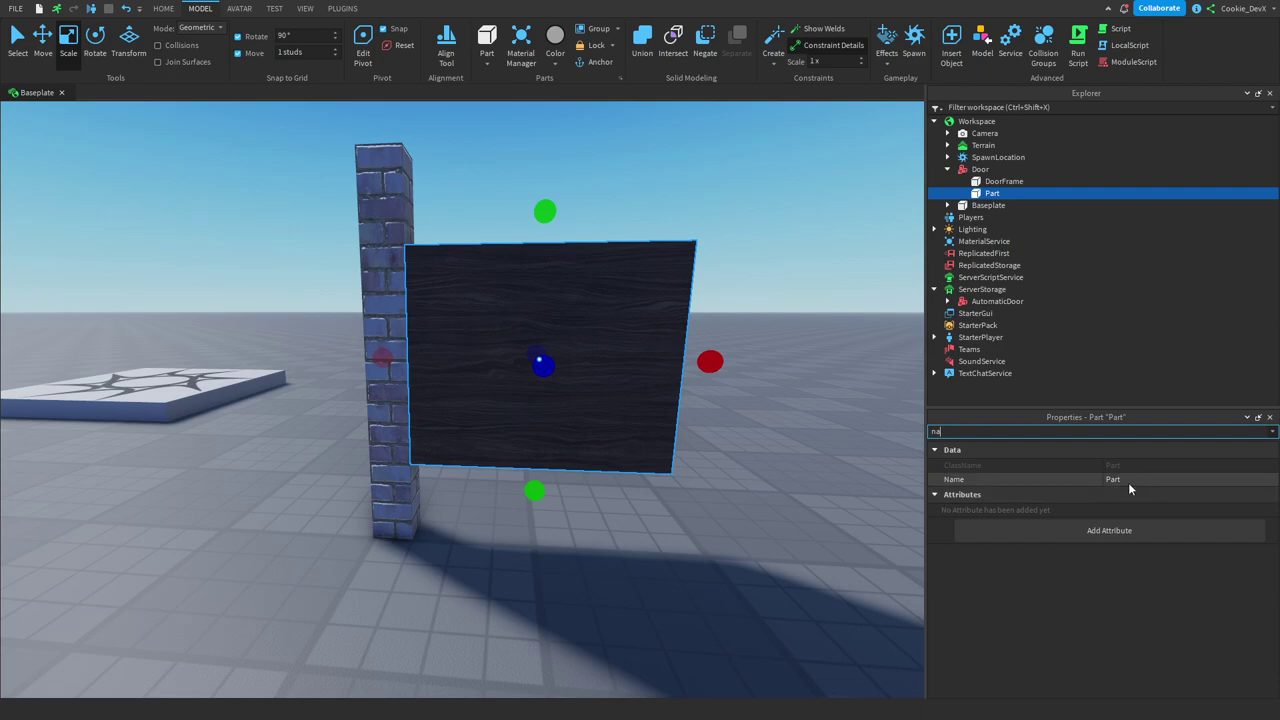
left_click(1125, 480)
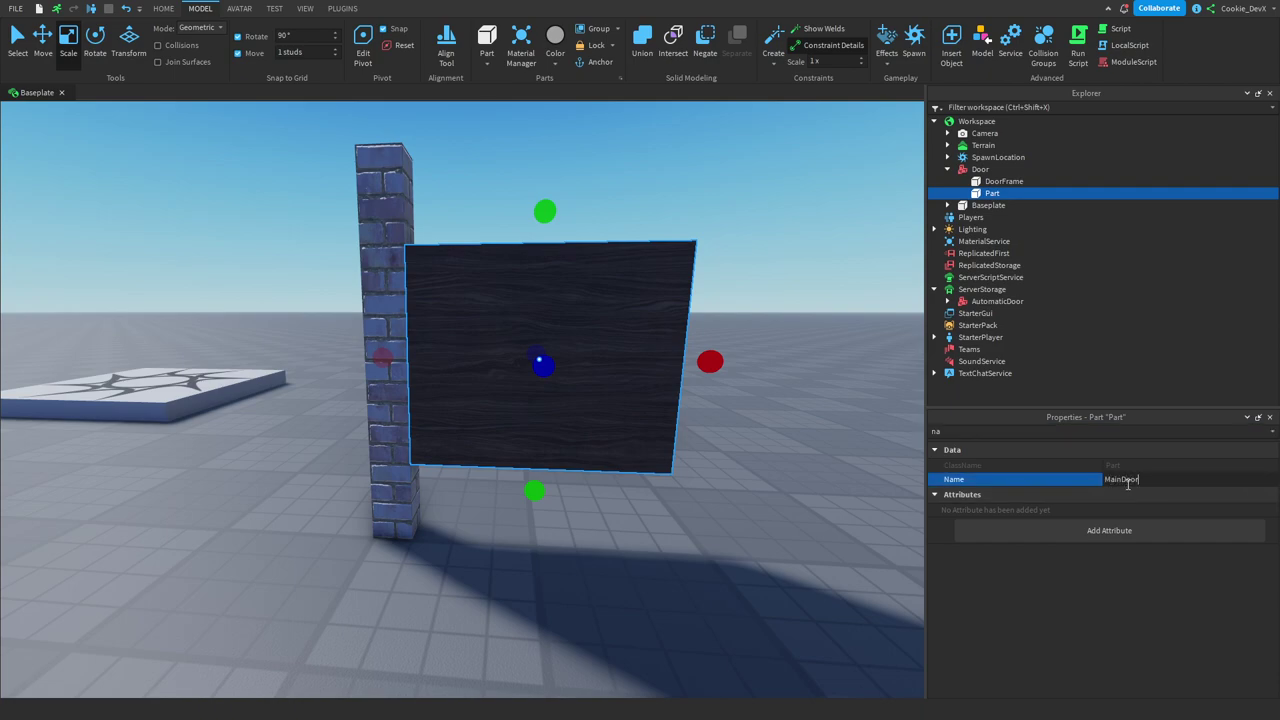
left_click(453, 138)
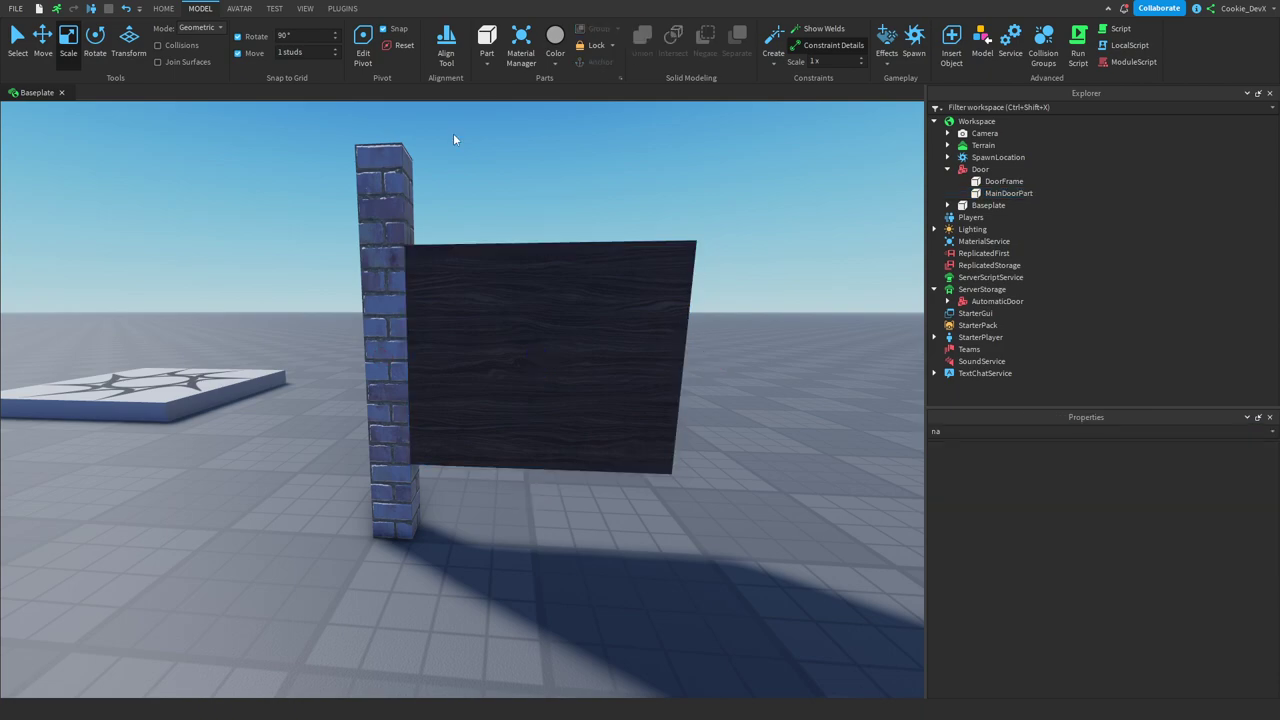
left_click(392, 160)
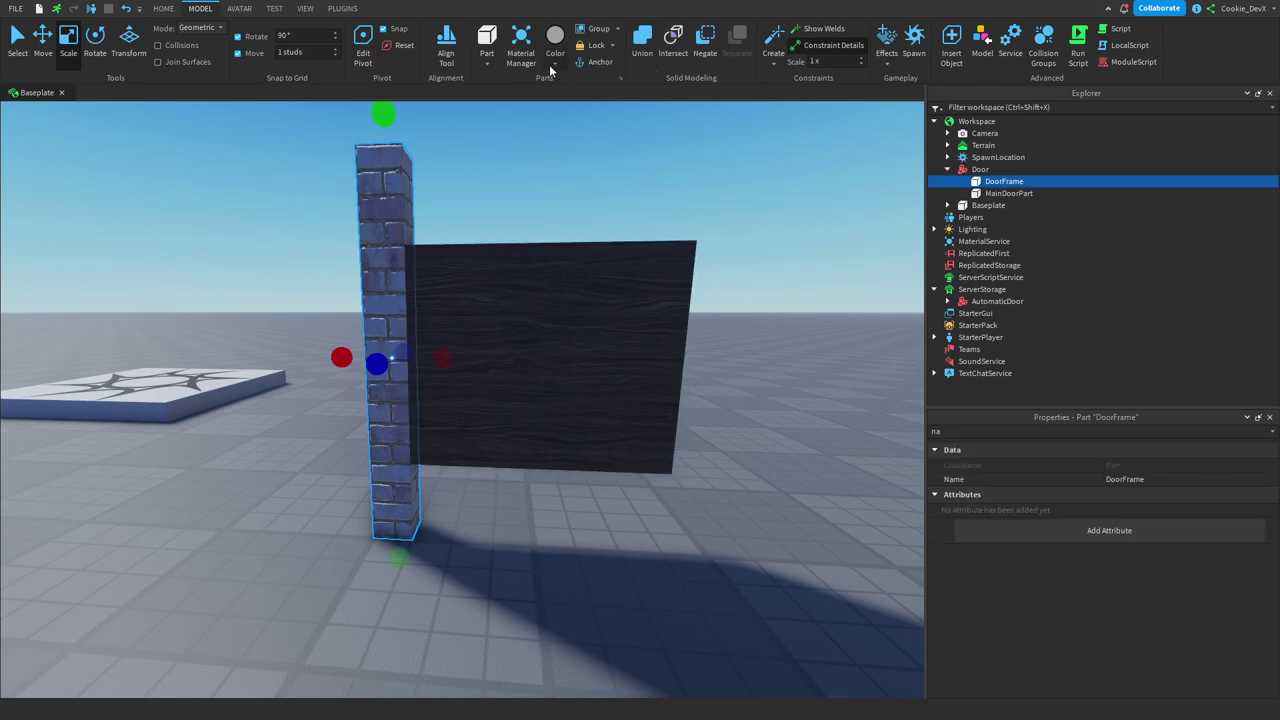
left_click(648, 188)
left_click(571, 291)
left_click(730, 134)
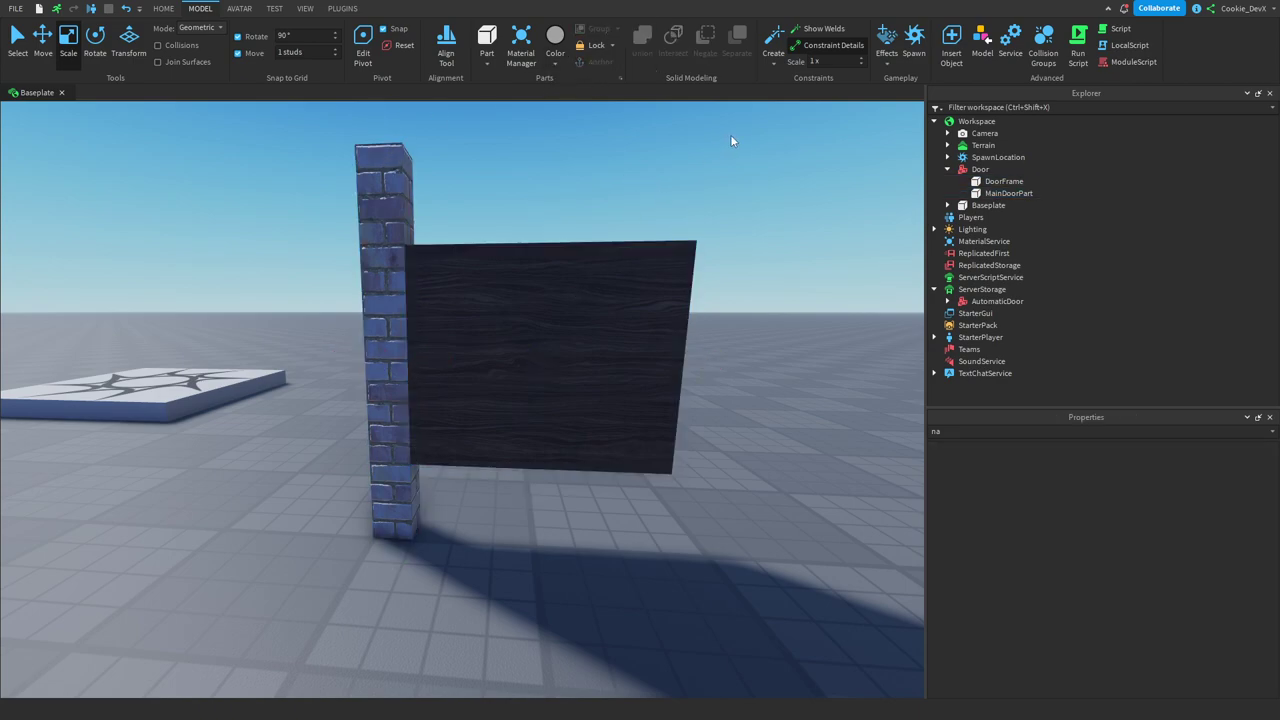
Insert a sphere part into the Workspace
left_click(163, 8)
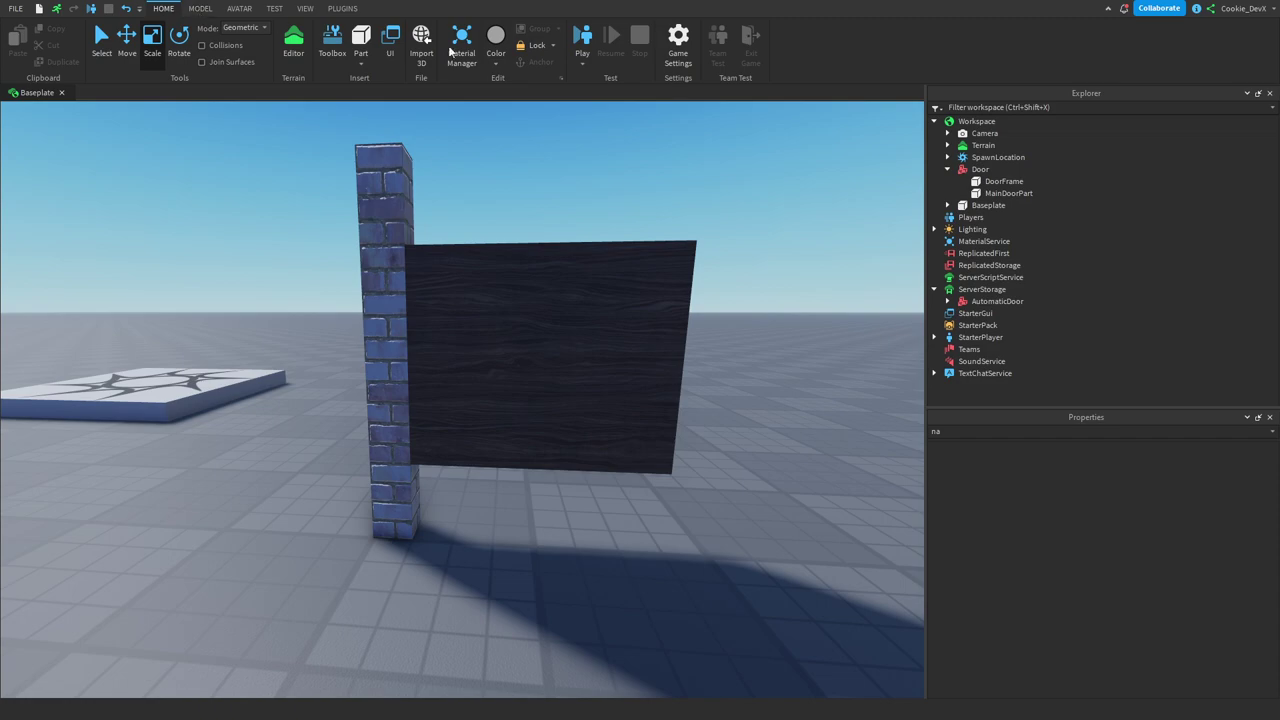
left_click(362, 62)
left_click(384, 94)
right_click_drag(482, 132, 486, 131)
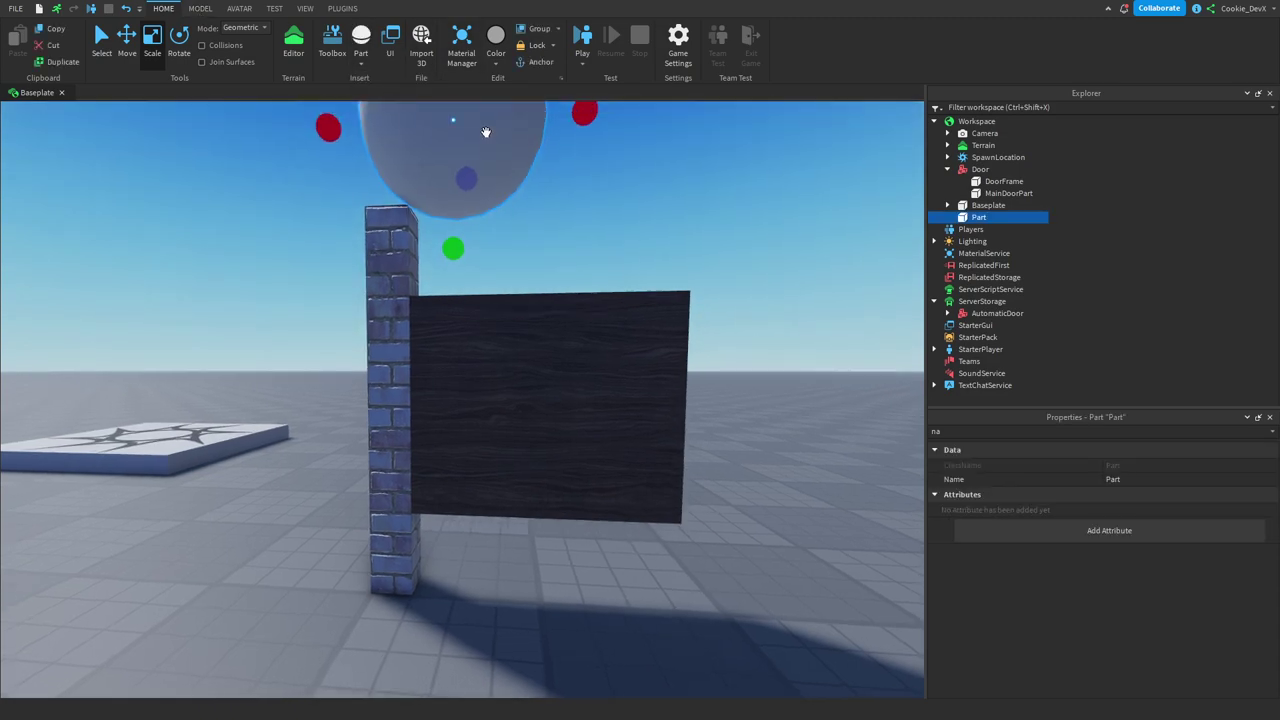
Move the sphere onto the wooden panel near its free edge and scale it down to door-knob size
scroll(486, 131, "down", 2)
left_click_drag(486, 140, 669, 409)
left_click_drag(757, 393, 636, 393)
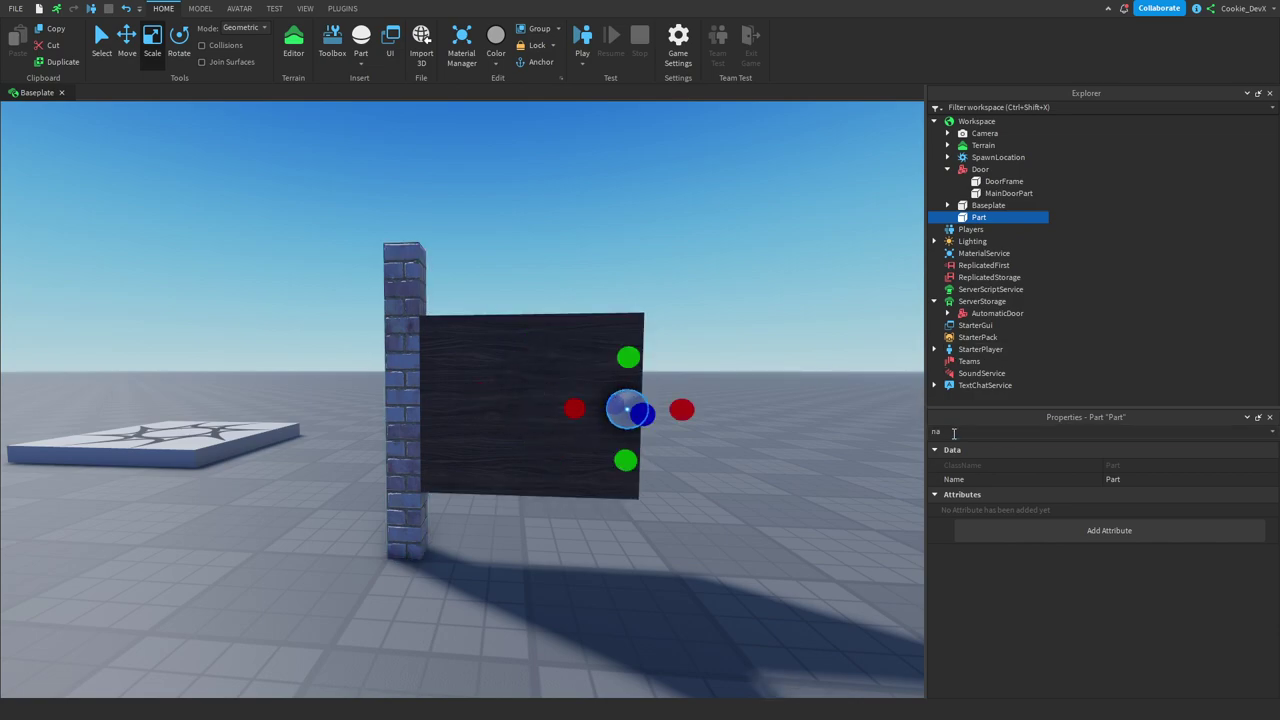
Clear the property filter and set the sphere's BrickColor to Bright orange
double_click(954, 434)
key("BackSpace")
left_click(1146, 466)
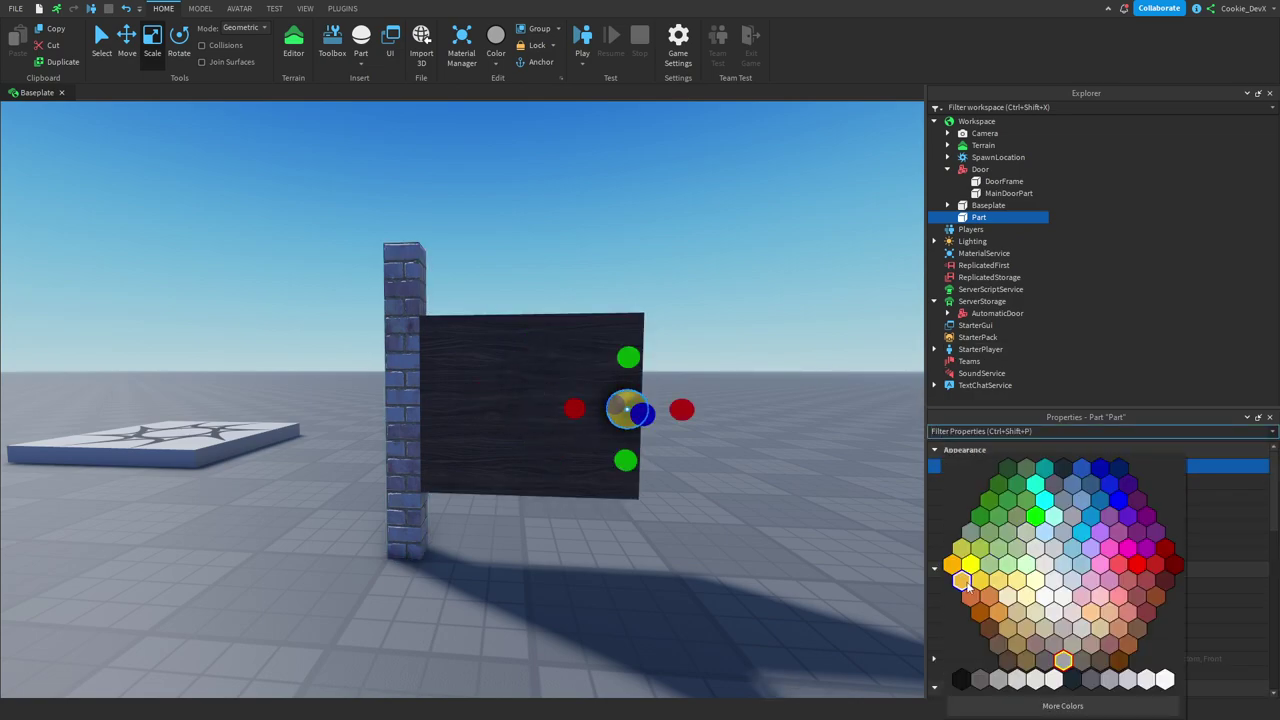
left_click(989, 596)
Rename the sphere to DoorKnob and set its material to Metal
left_click(1164, 512)
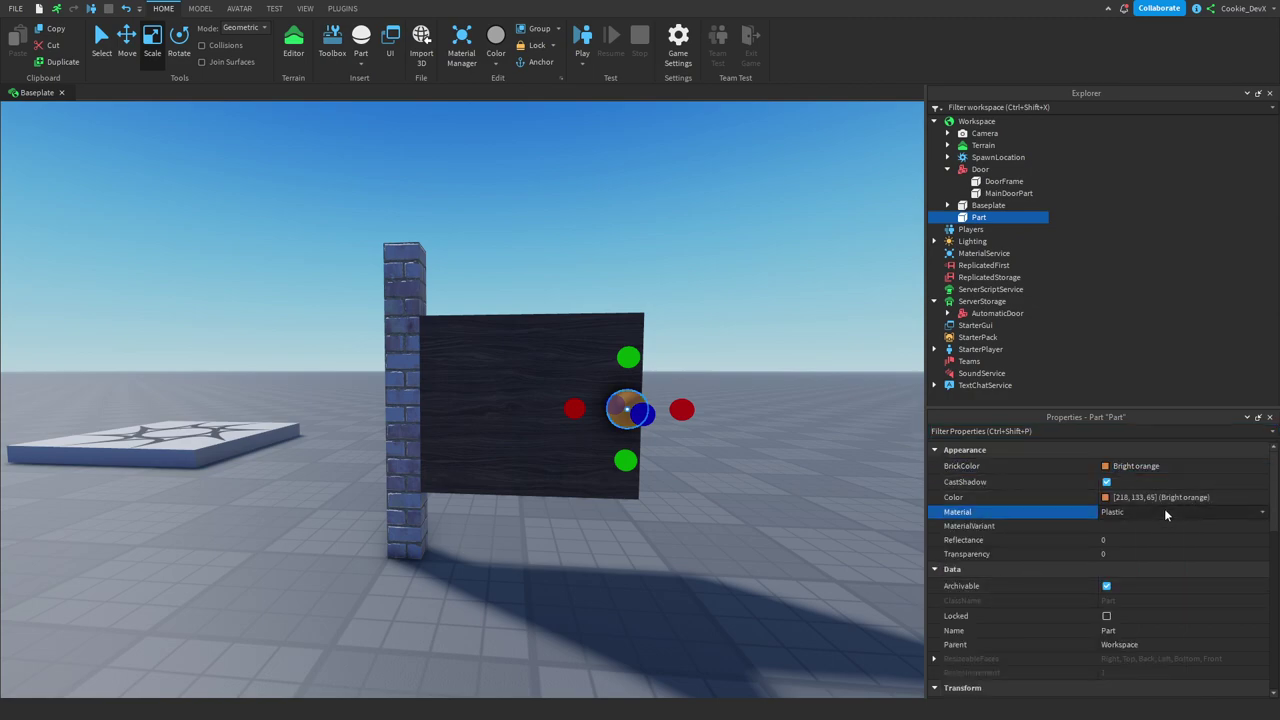
left_click(1164, 512)
left_click(1122, 631)
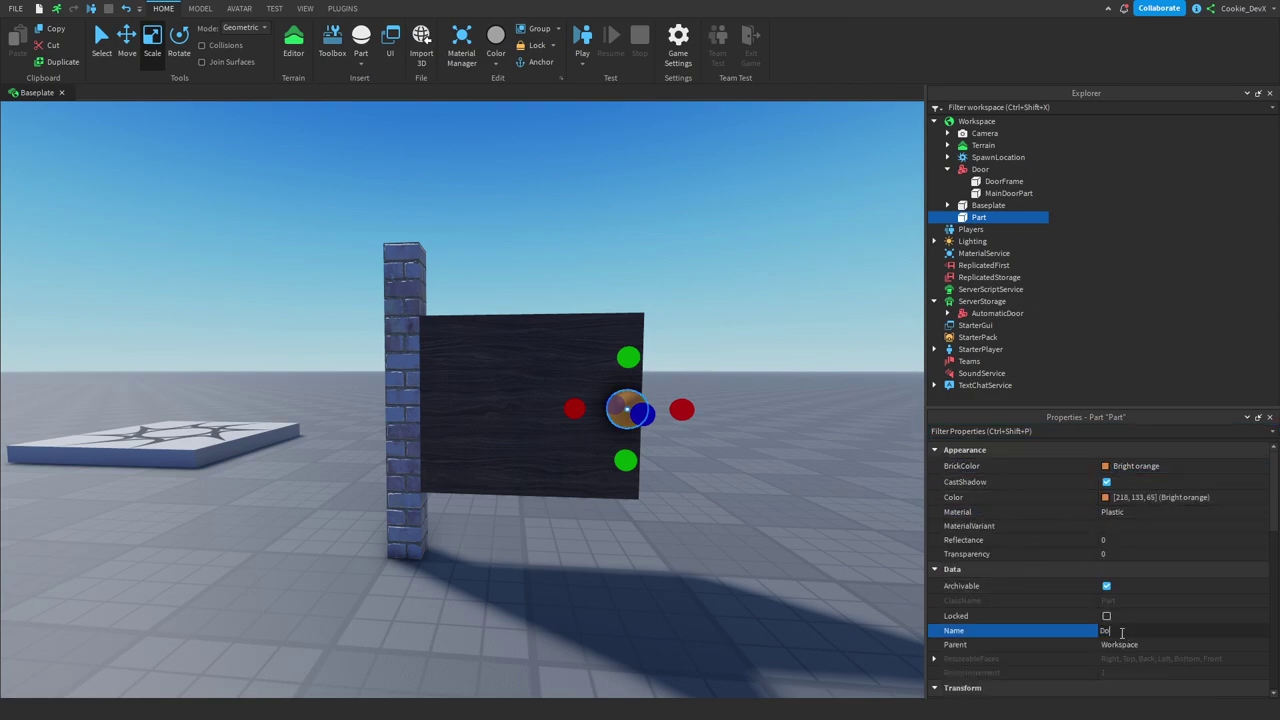
type("DoorKnob")
key("Return")
left_click(1164, 512)
left_click(1164, 512)
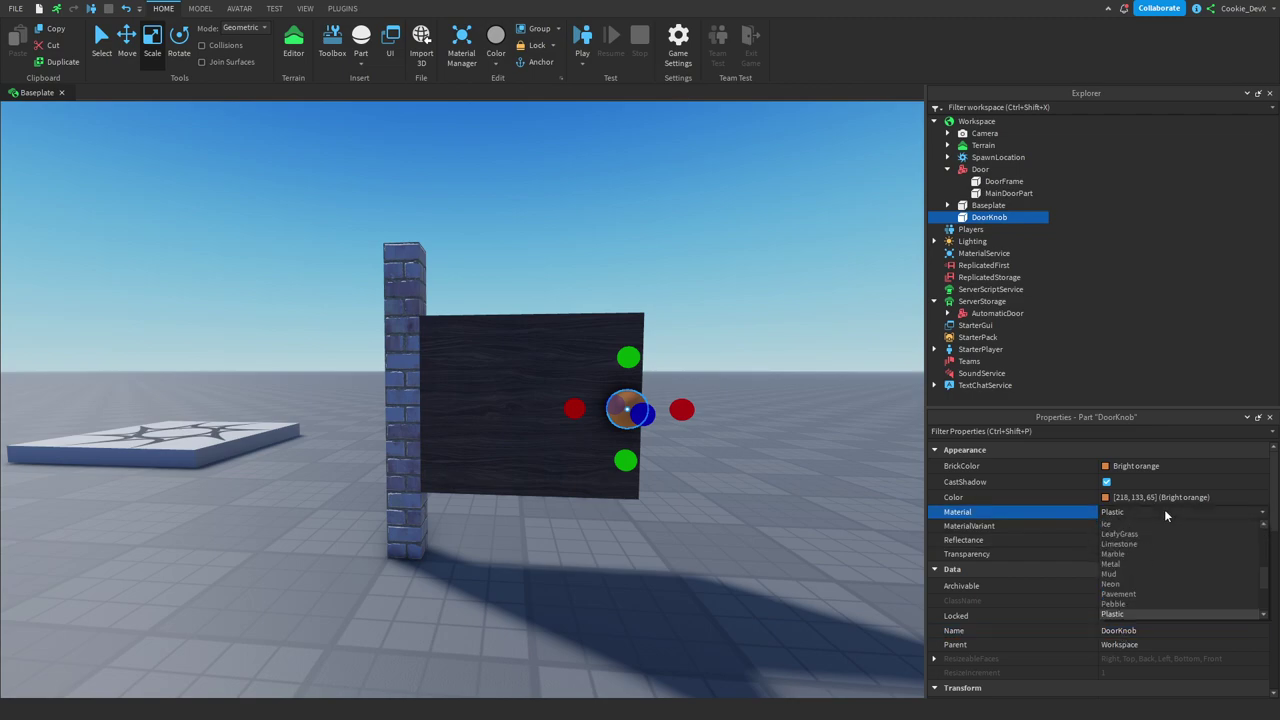
key("Return")
Turn off move snapping and slide the knob partway into the door panel so it protrudes from the face
right_click_drag(748, 353, 744, 350)
key("d")
right_click_drag(257, 173, 220, 175)
key("ctrl+2")
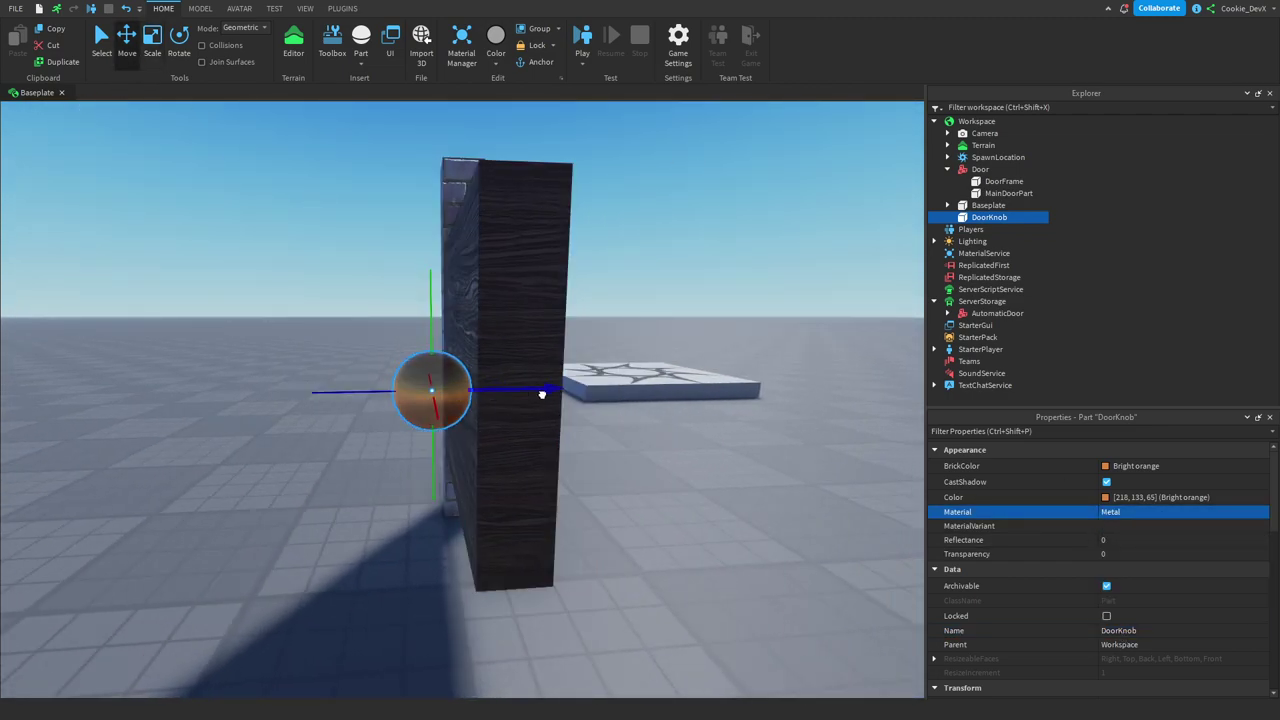
left_click_drag(543, 394, 564, 394)
left_click(199, 9)
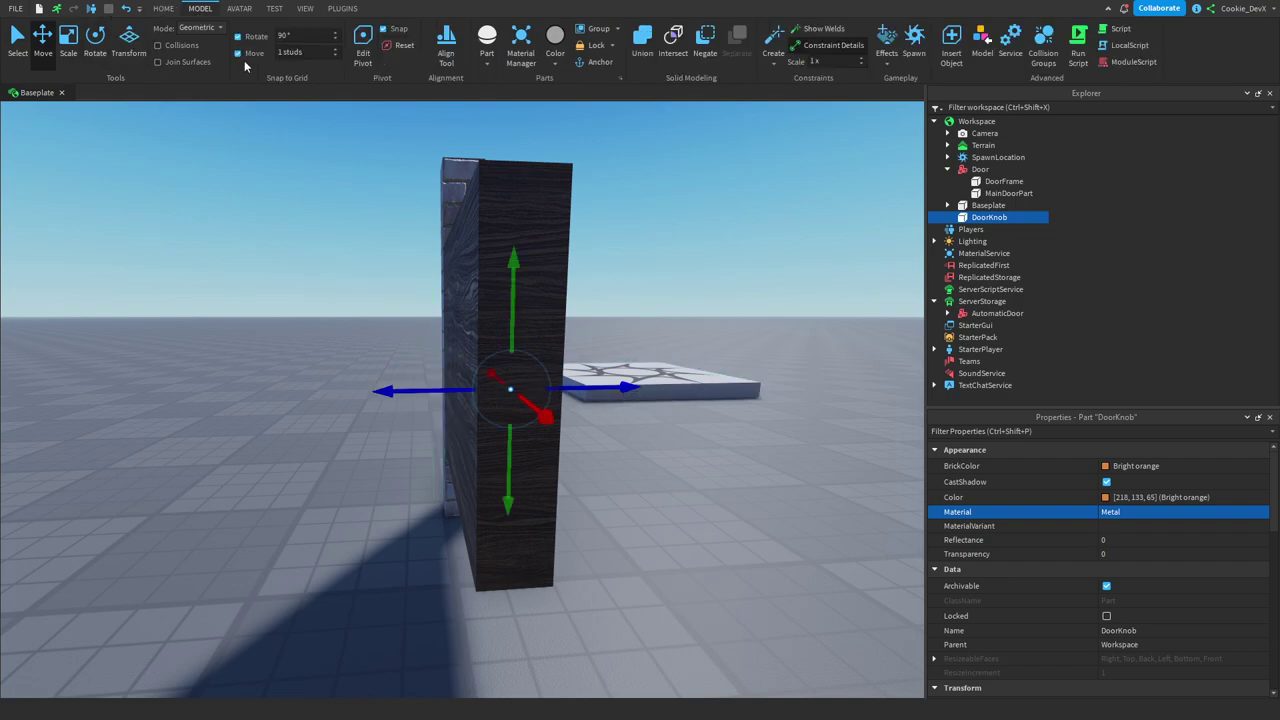
left_click_drag(577, 387, 555, 387)
left_click(682, 300)
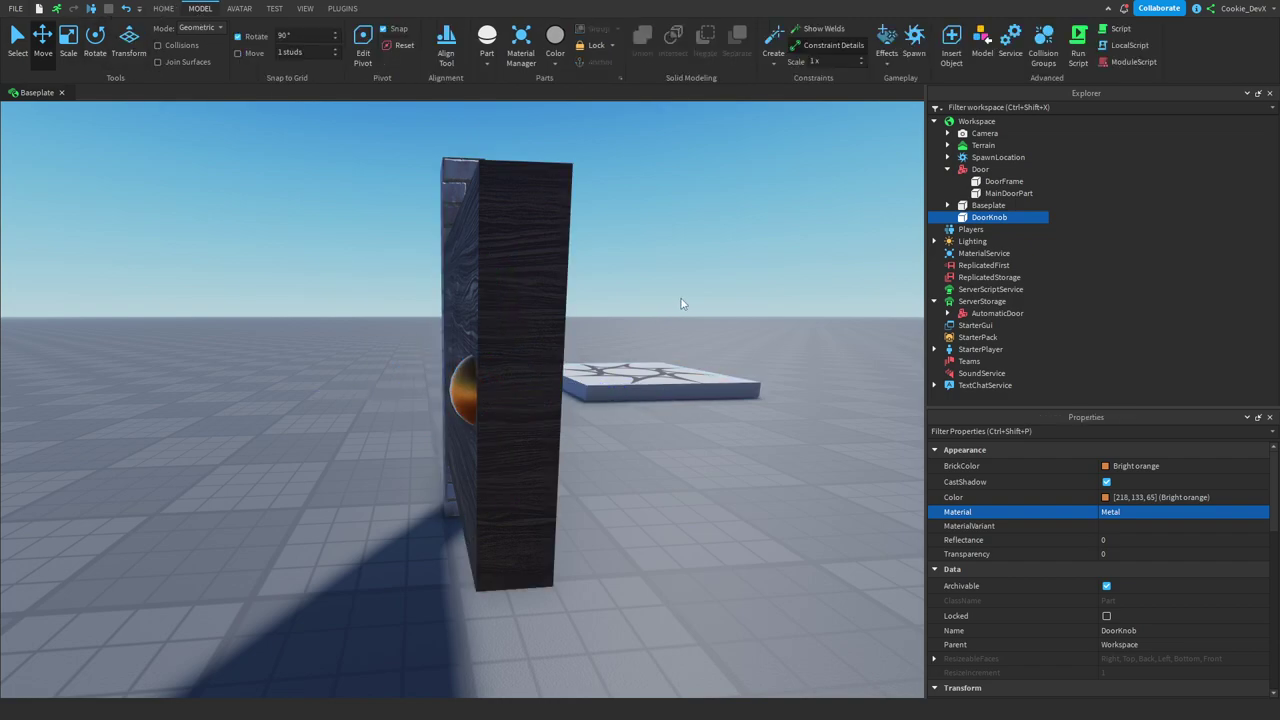
Put DoorKnob inside the Door model alongside DoorFrame and MainDoorPart
right_click_drag(682, 300, 681, 298)
key("a")
key("s")
left_click(1022, 194)
left_click(994, 183)
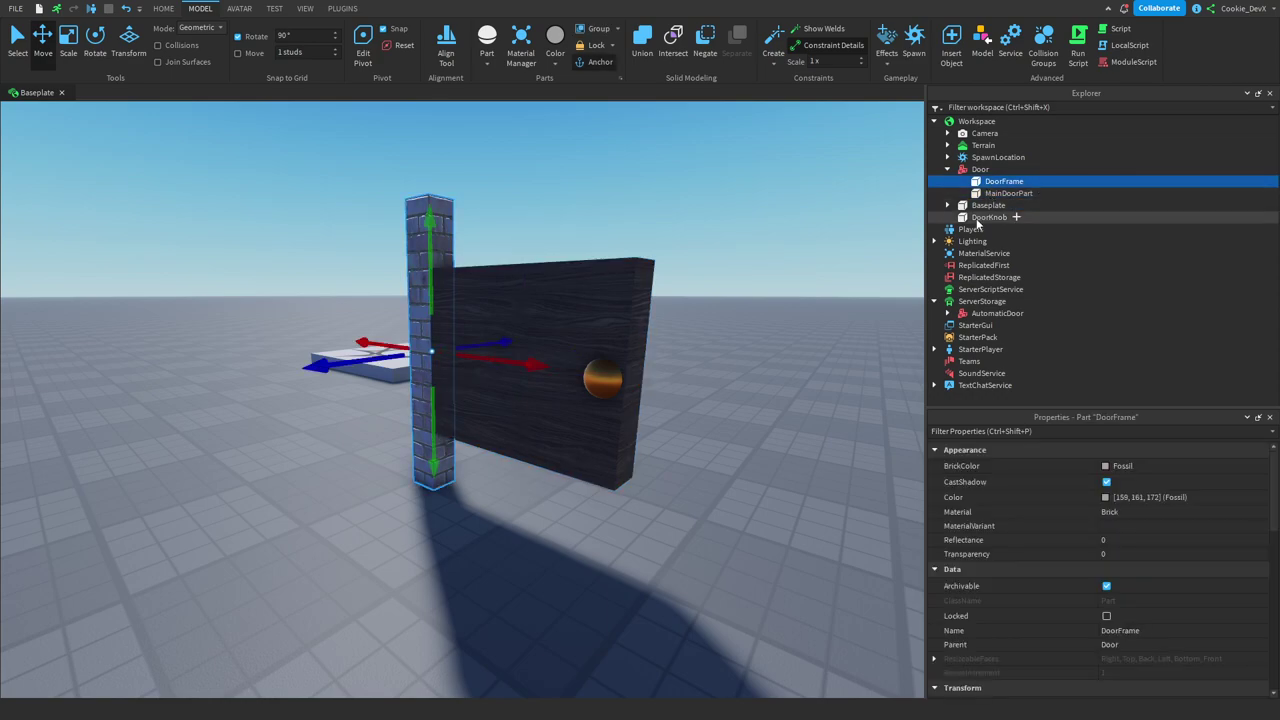
left_click_drag(981, 219, 1014, 174)
left_click(735, 278)
left_click(648, 287)
key("w")
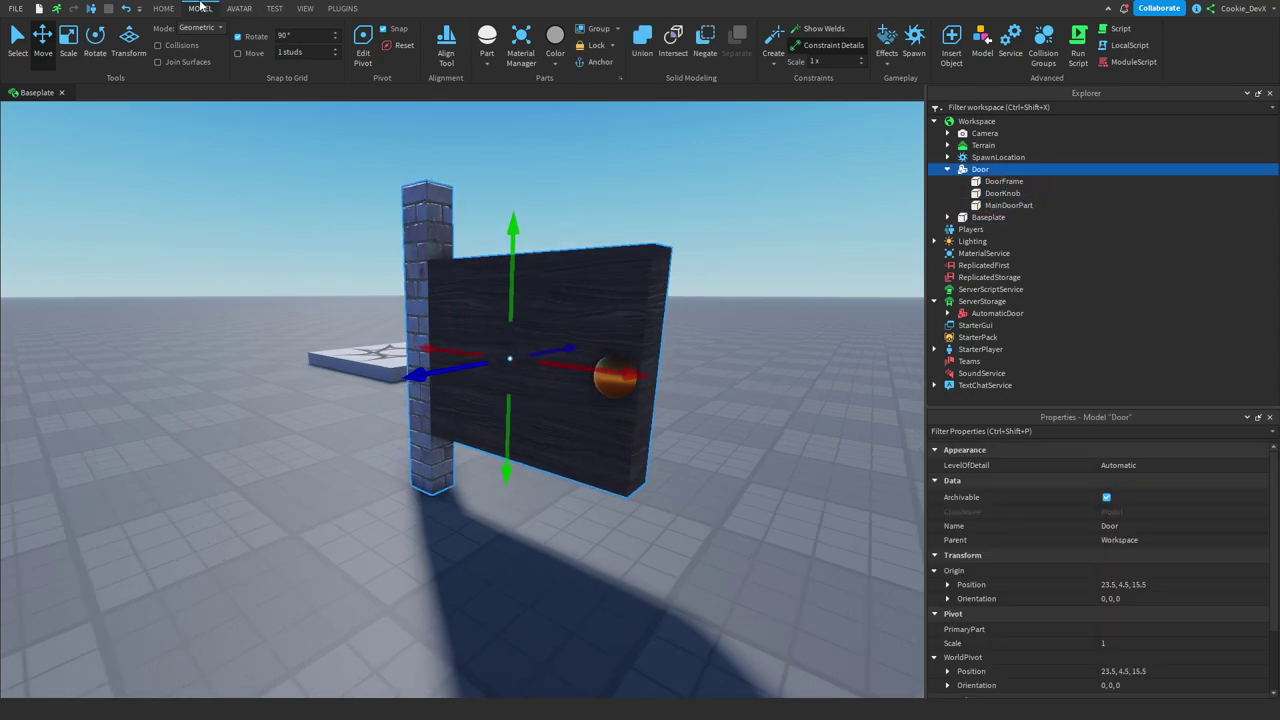
Playtest the game, walk the character against the door to check how its parts behave, and stop the test
left_click(169, 8)
left_click(526, 106)
right_click_drag(510, 107, 526, 104)
key("s")
left_click(583, 36)
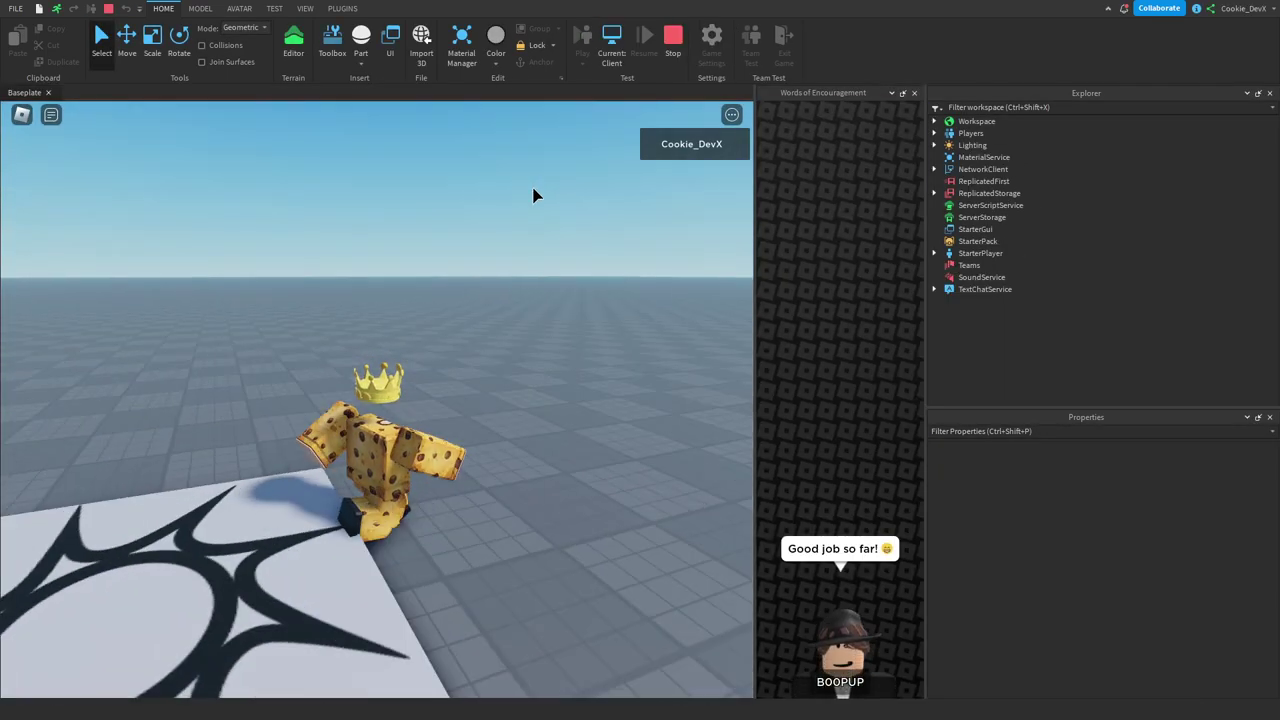
key("w")
right_click_drag(533, 188, 559, 184)
key("w")
right_click_drag(434, 508, 434, 491)
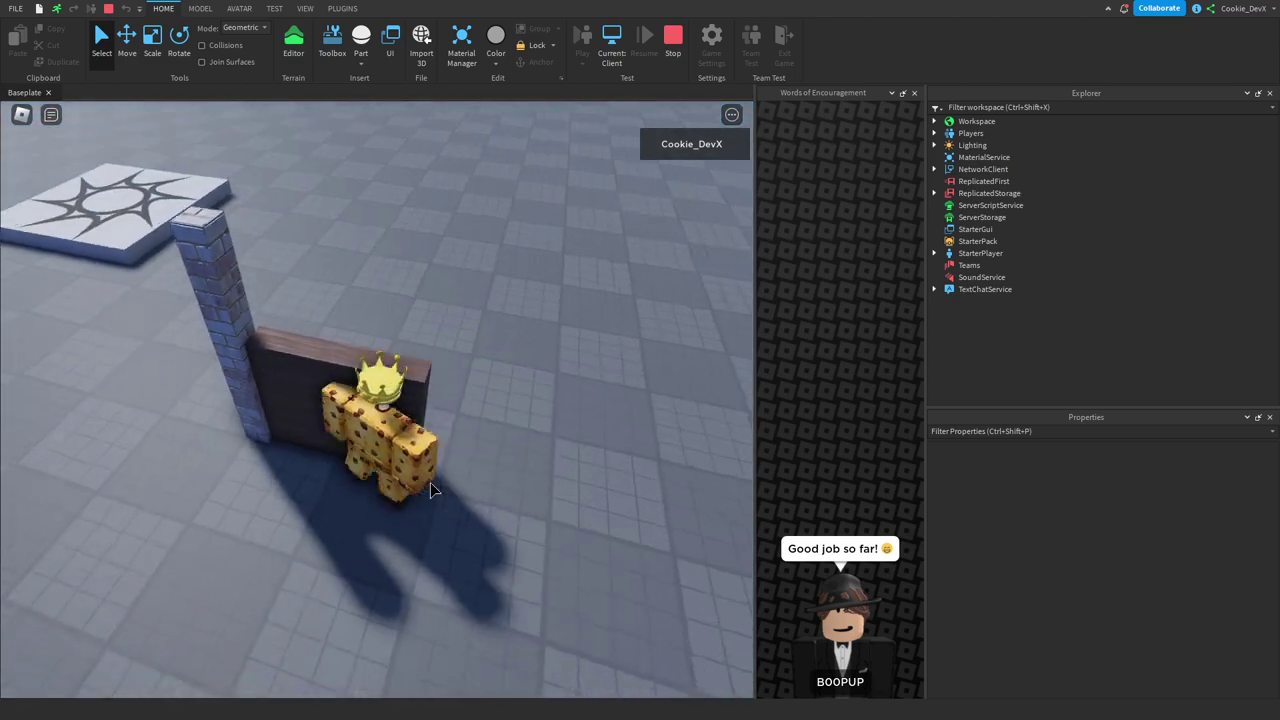
left_click(430, 483)
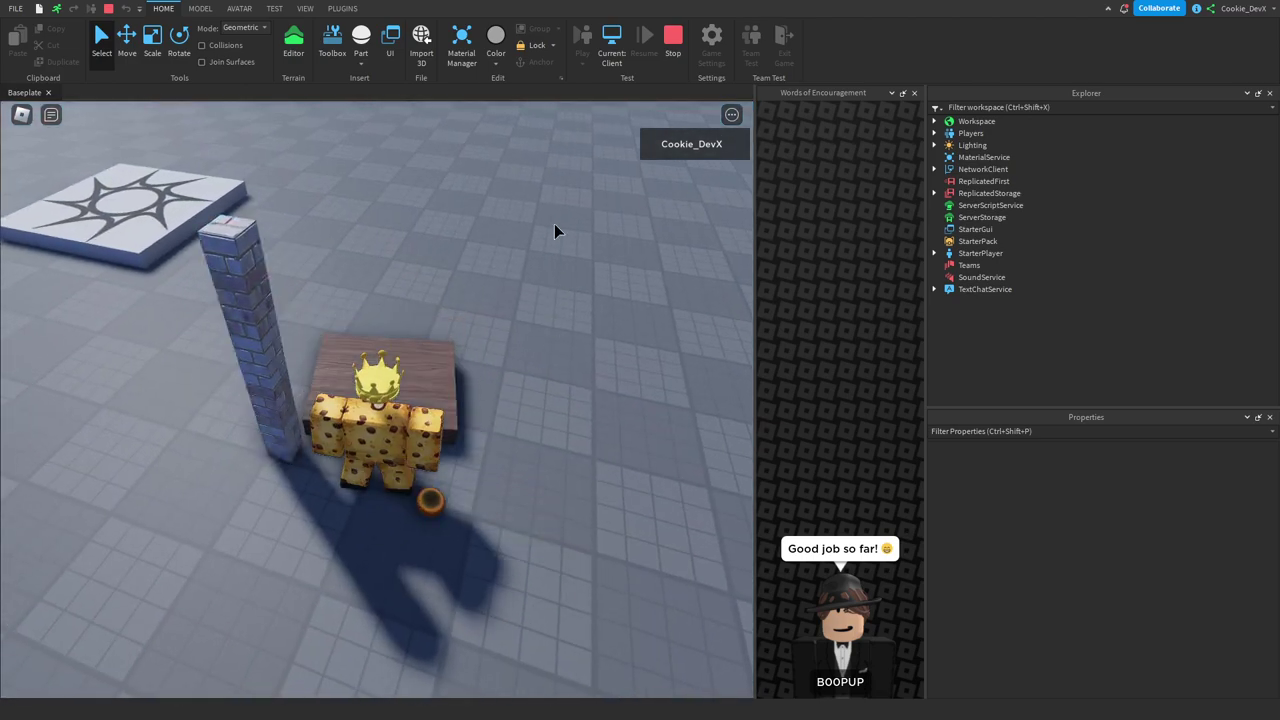
left_click(673, 40)
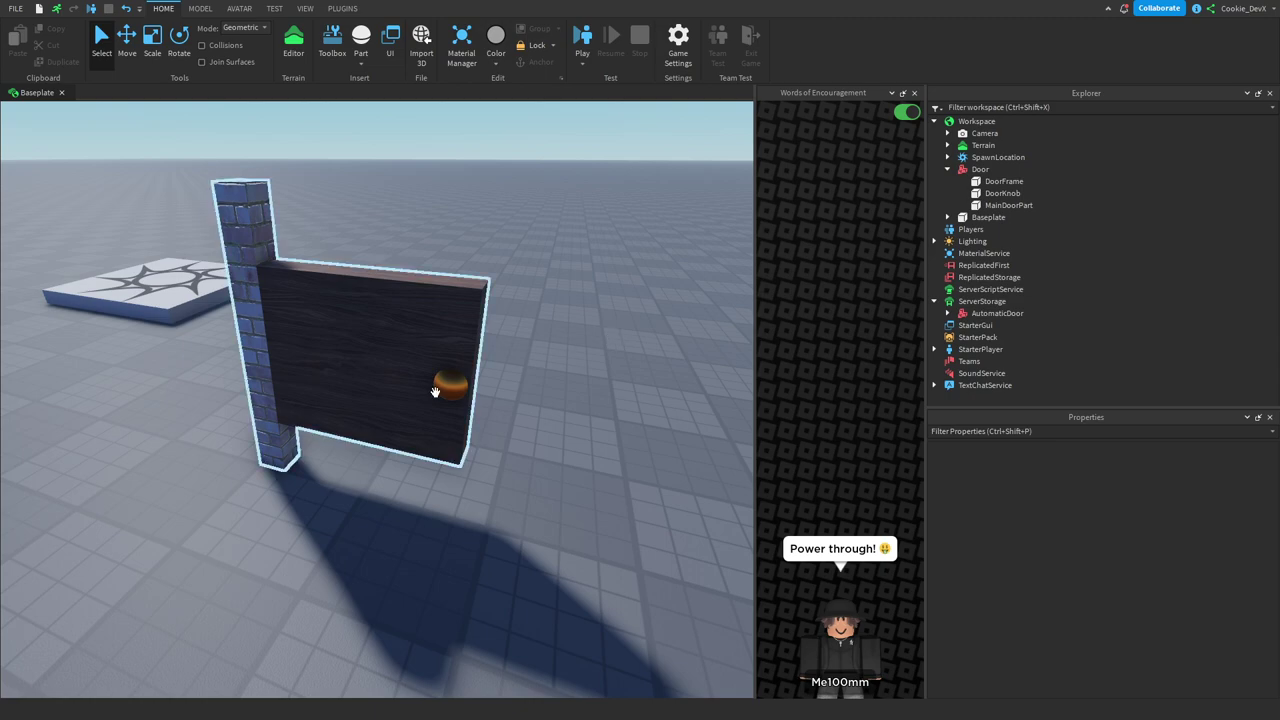
Weld DoorKnob to MainDoorPart with a weld constraint
left_click(994, 195)
right_click_drag(634, 228, 636, 228)
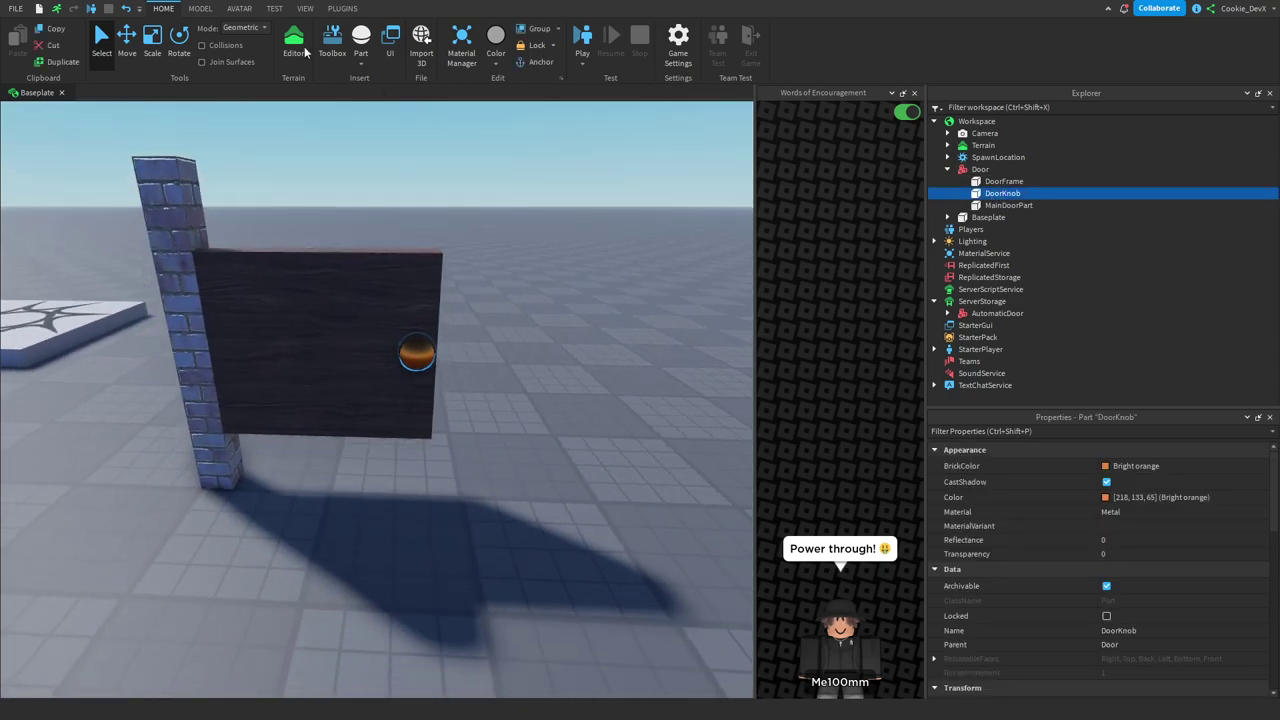
left_click(200, 9)
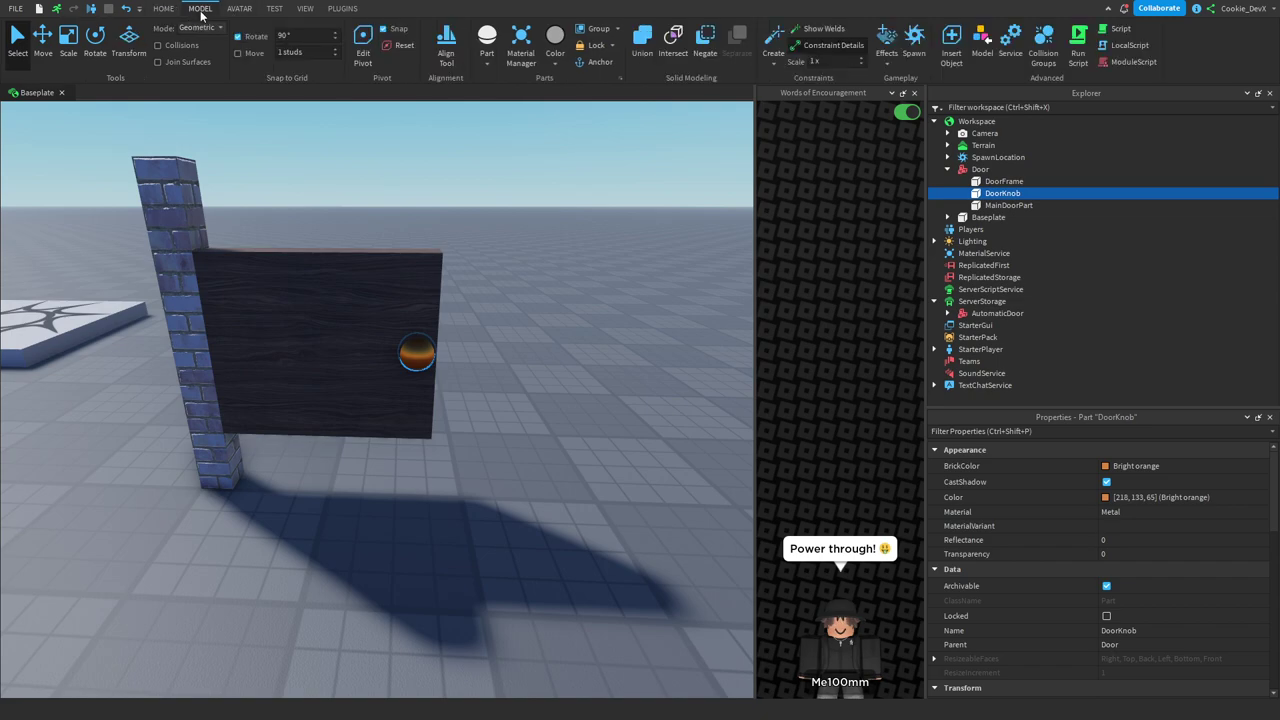
left_click(772, 65)
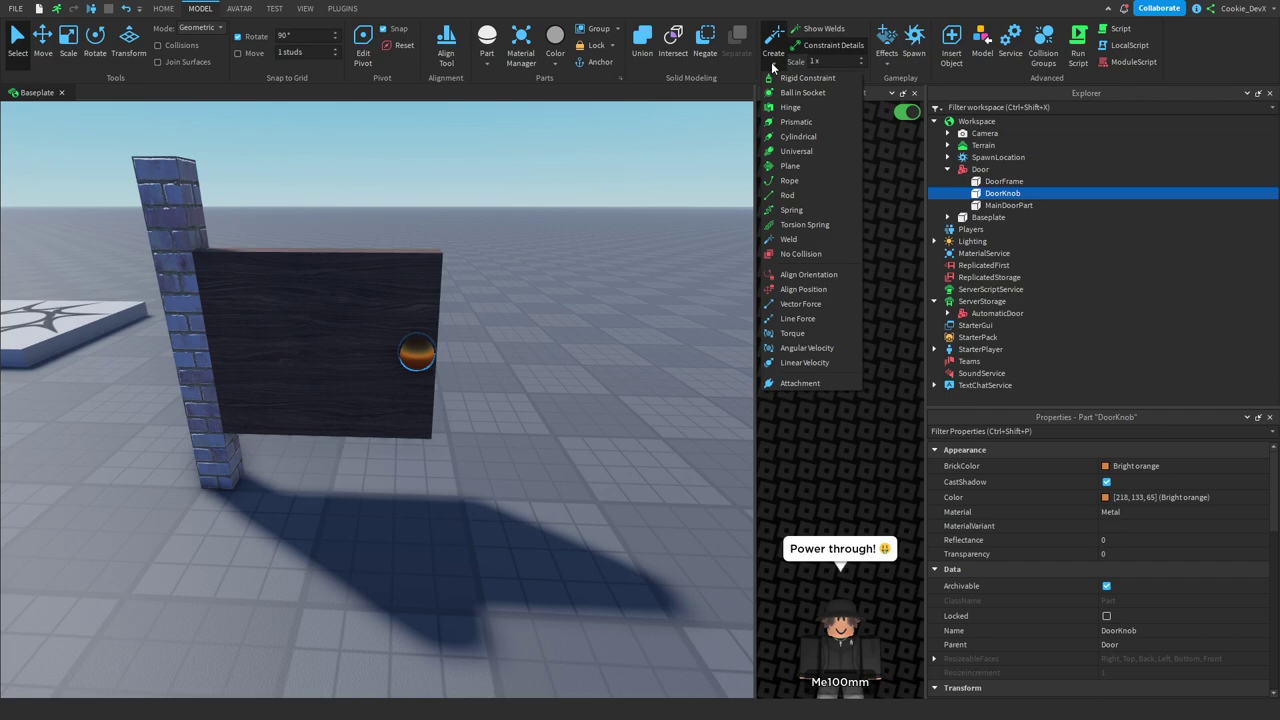
left_click(790, 239)
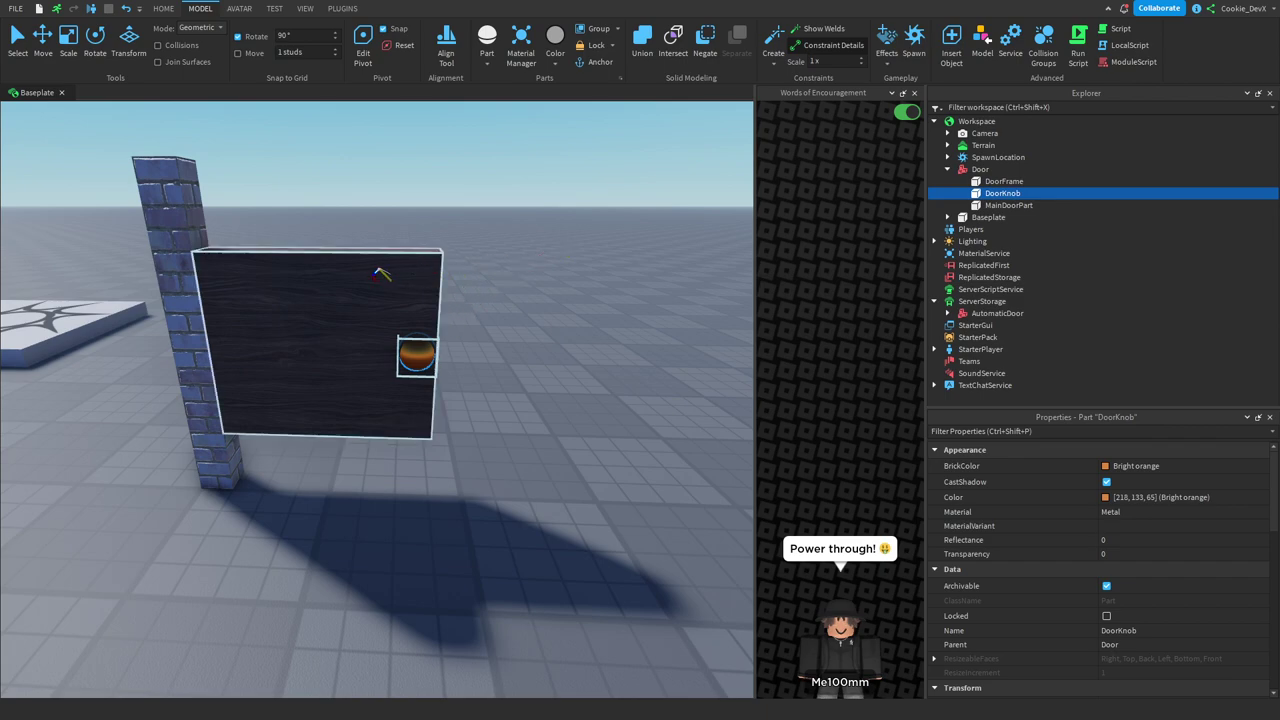
left_click(286, 363)
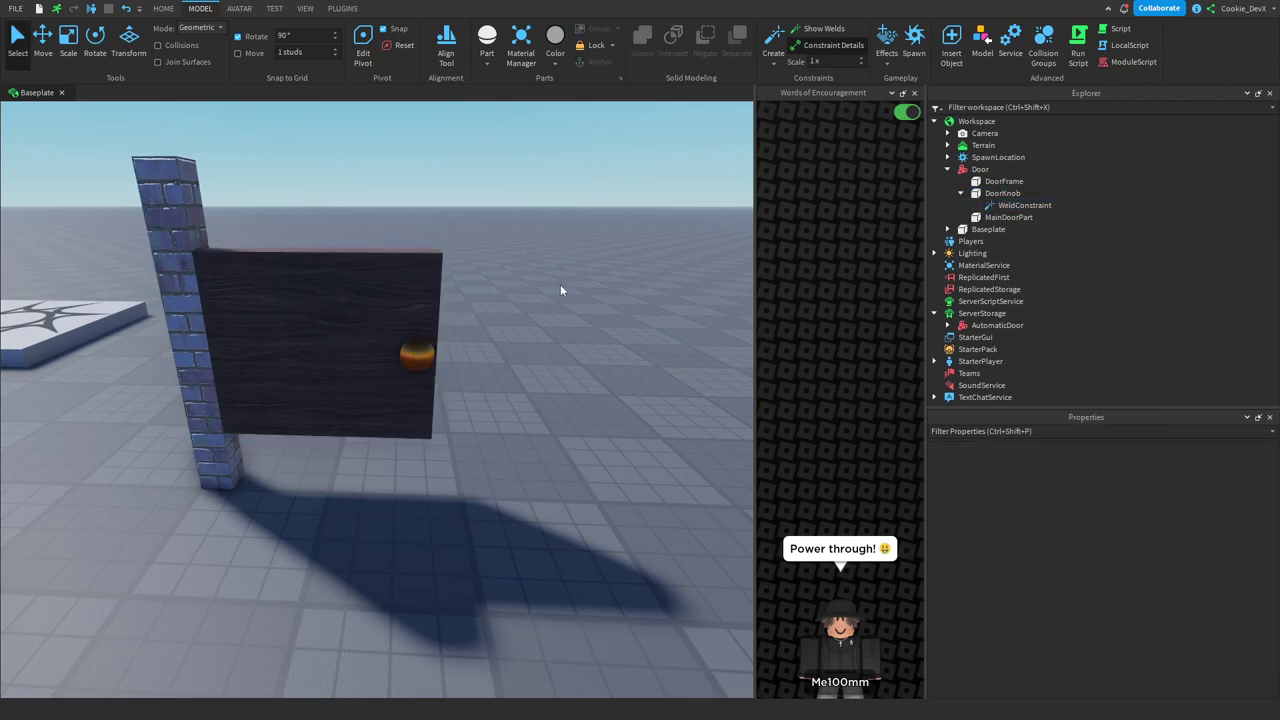
Playtest the welded door by walking into the panel, close the Words of Encouragement window, and stop the test
key("F5")
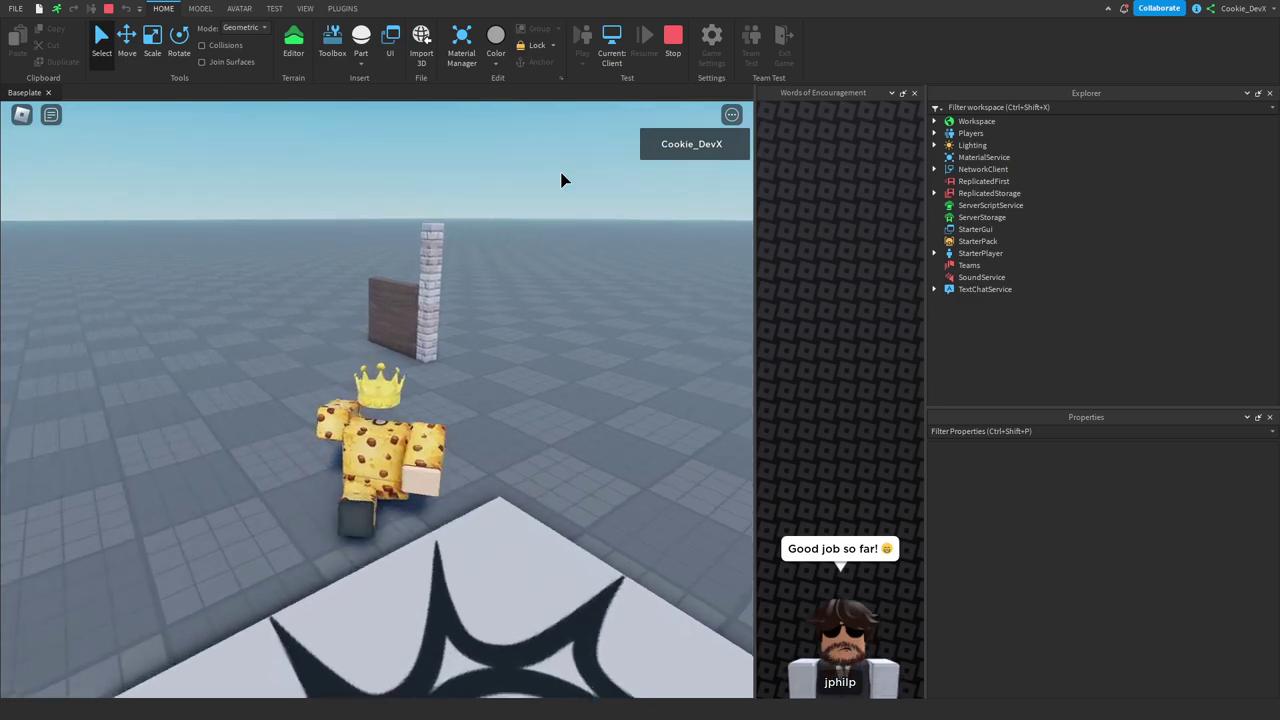
key("w")
right_click_drag(561, 172, 589, 163)
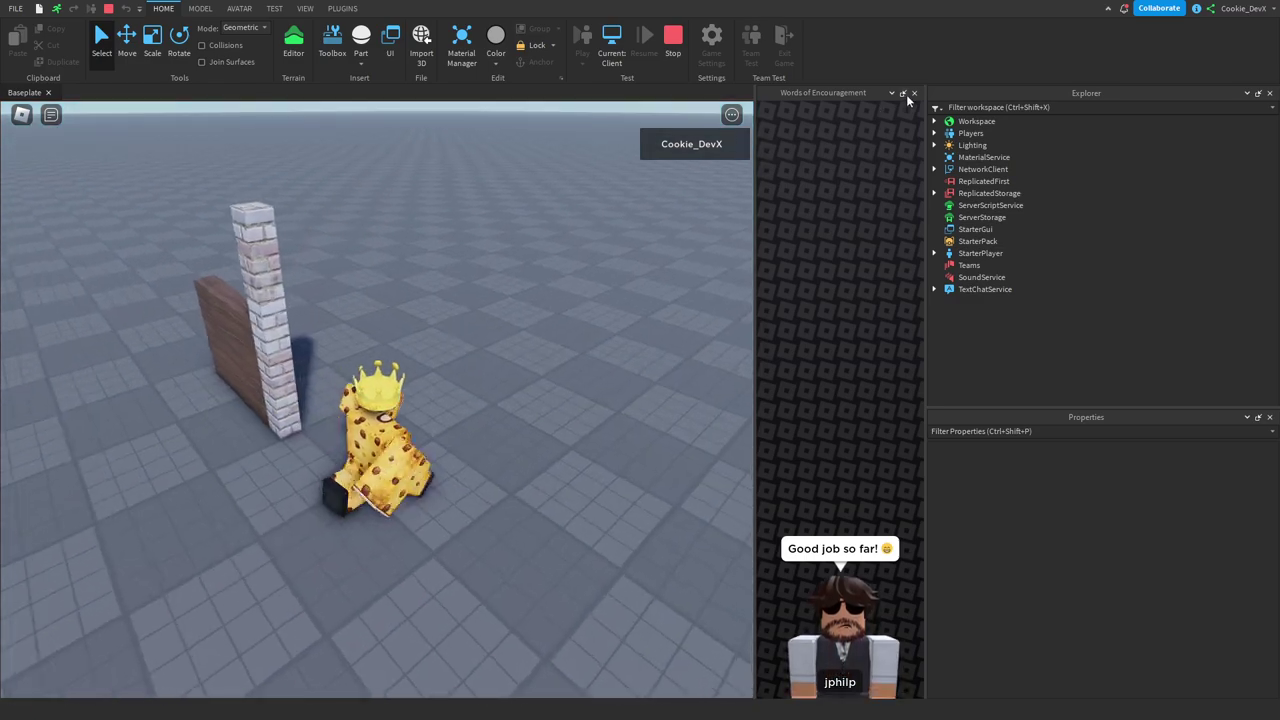
left_click(914, 93)
right_click_drag(492, 201, 492, 201)
key("a")
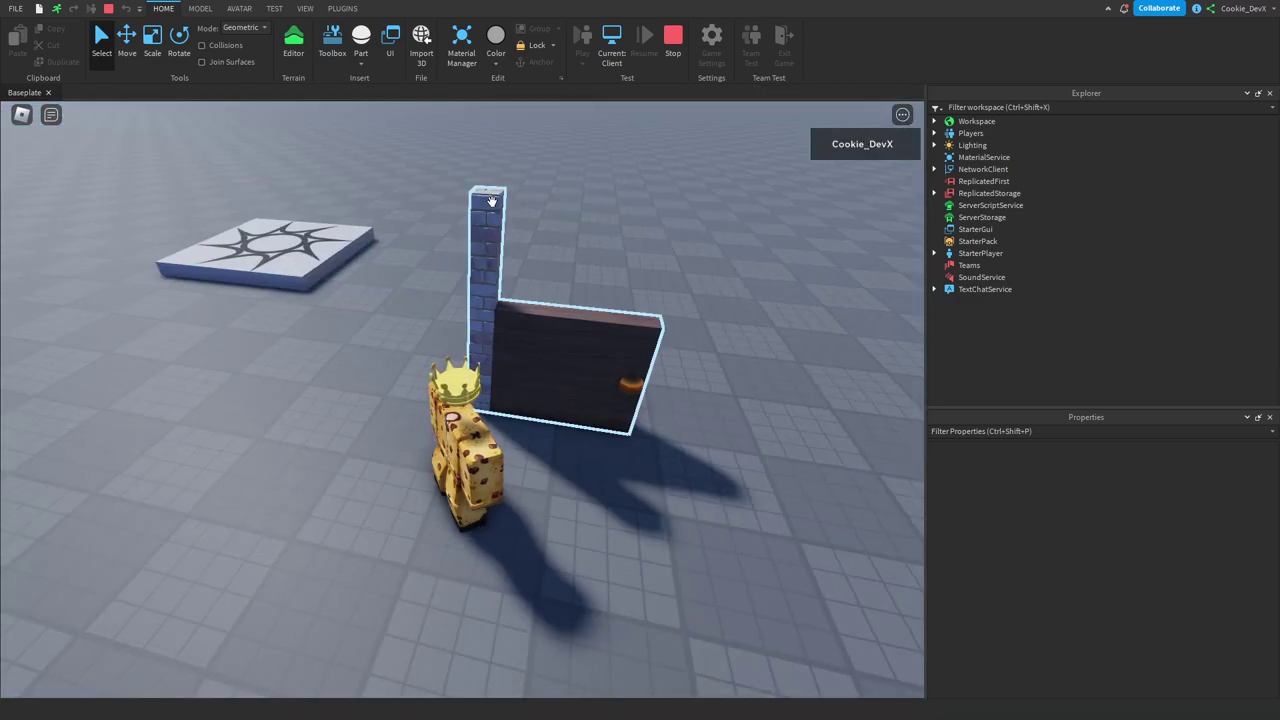
key("d")
key("w")
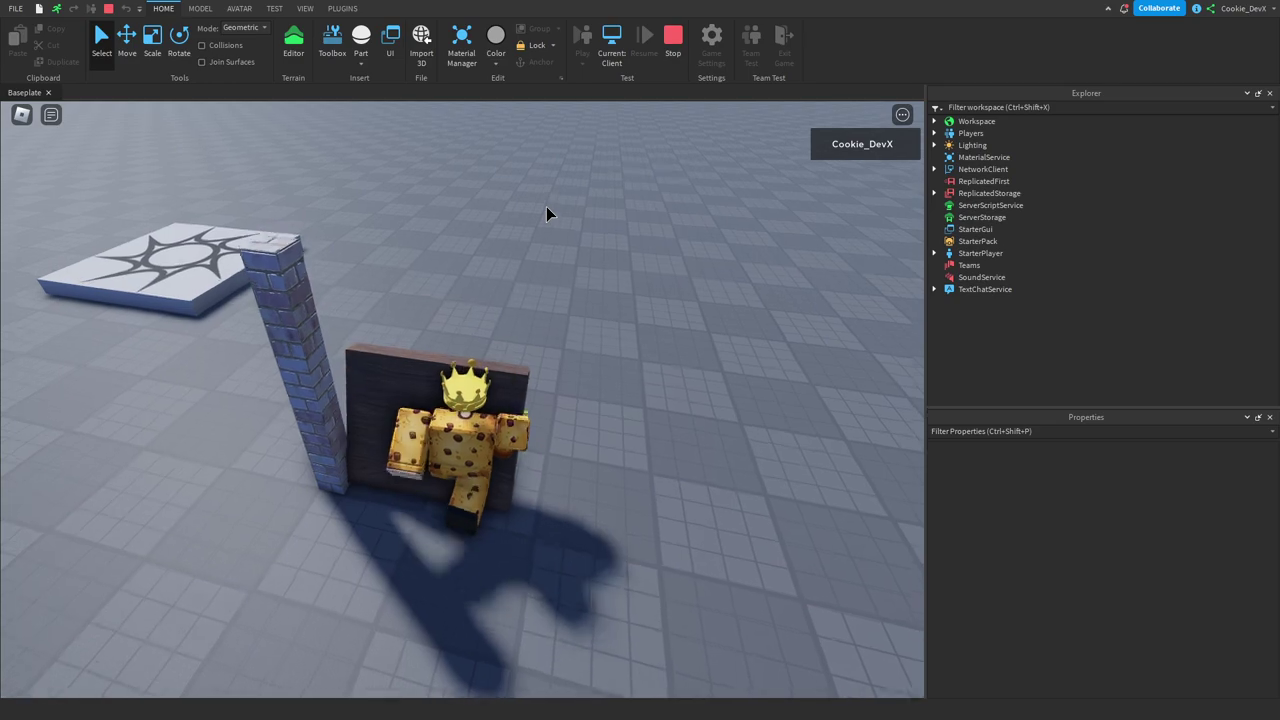
right_click_drag(546, 206, 546, 206)
scroll(529, 316, "up", 7)
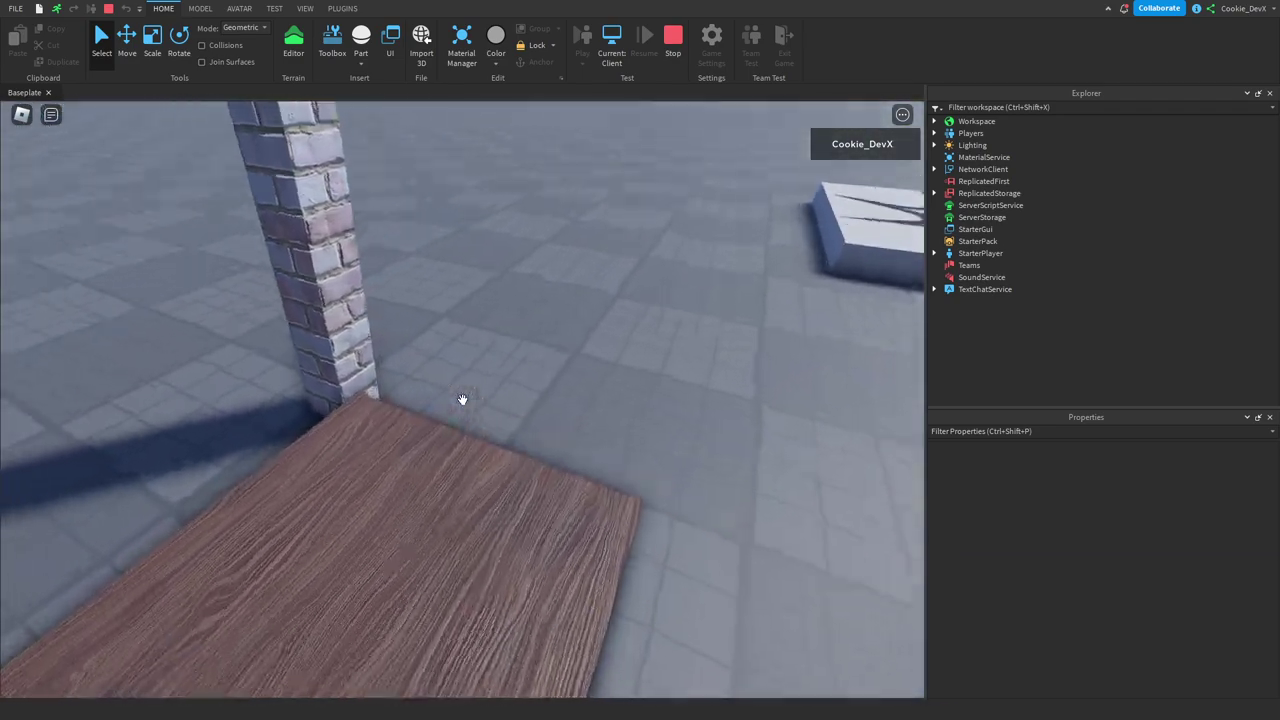
scroll(462, 400, "down", 5)
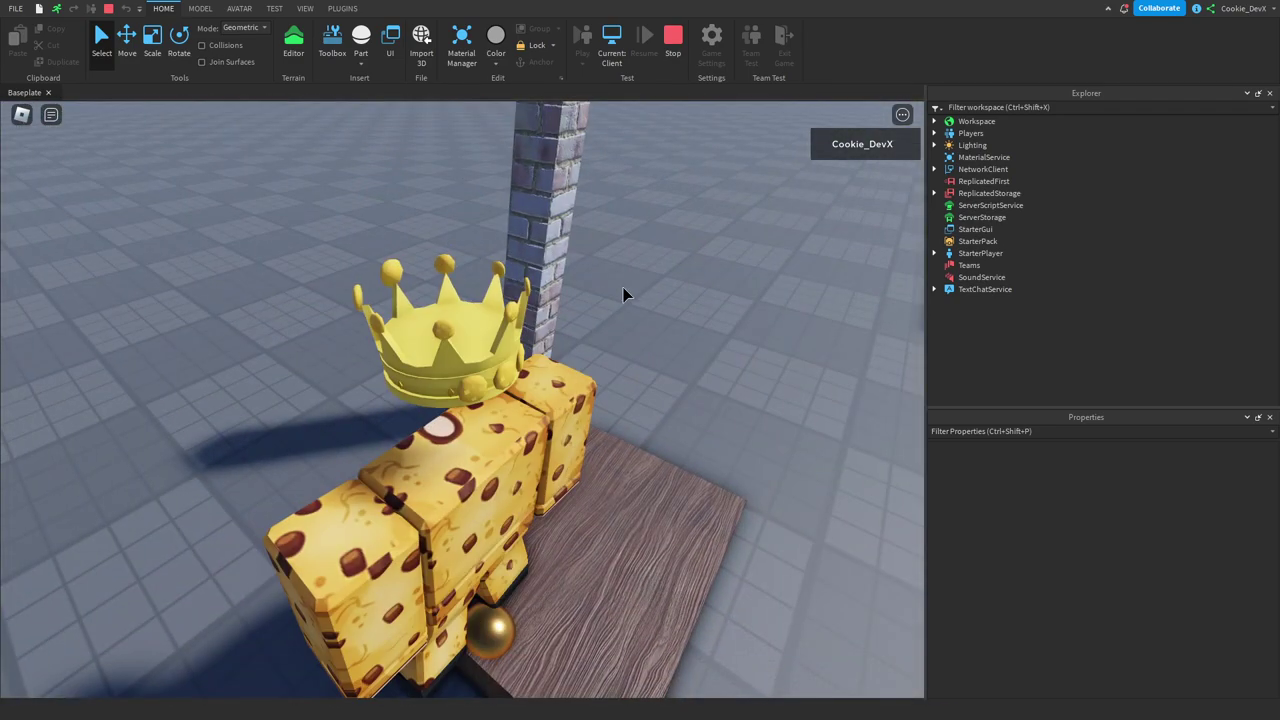
left_click(673, 45)
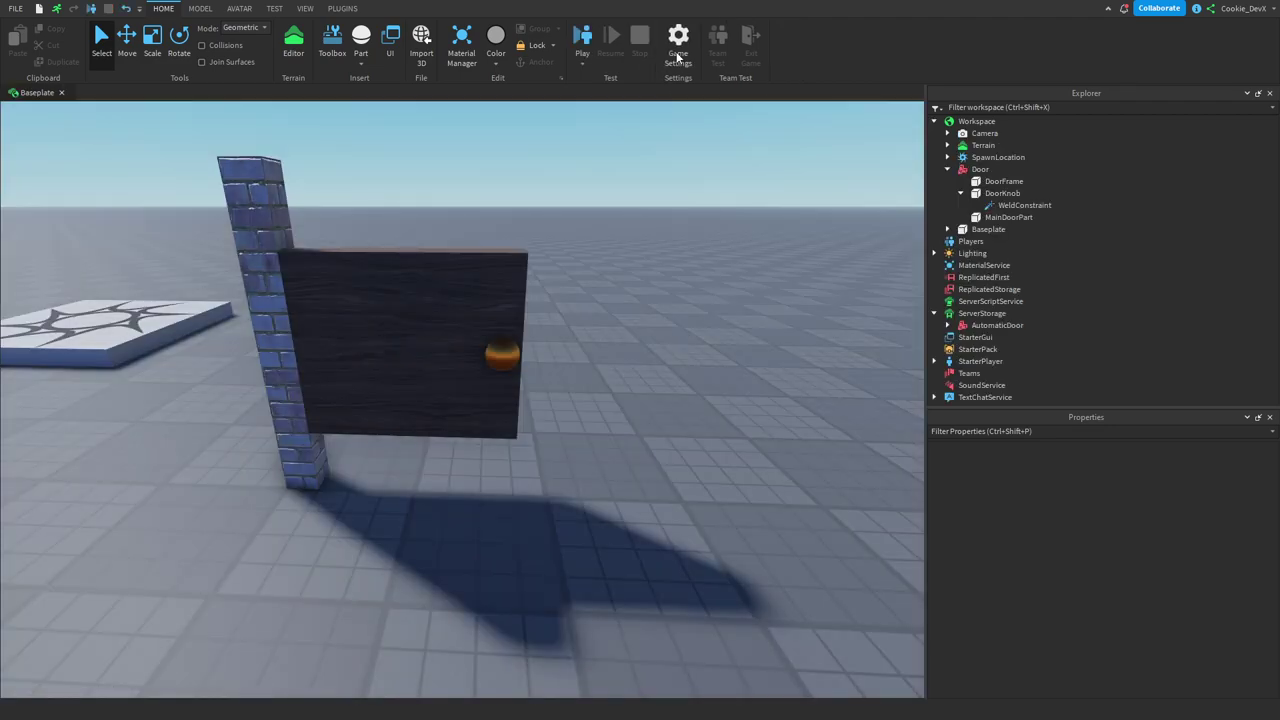
Add an Attachment to DoorFrame
left_click(1003, 181)
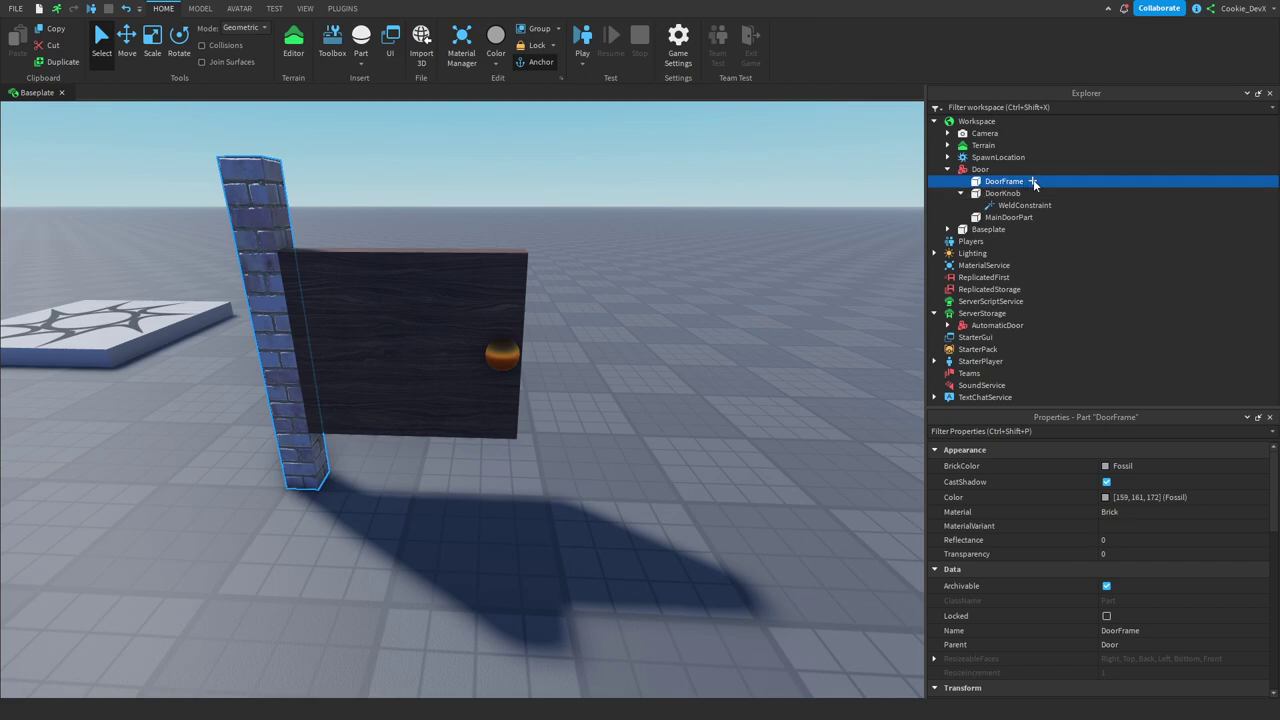
left_click(1033, 182)
type("att")
left_click(974, 221)
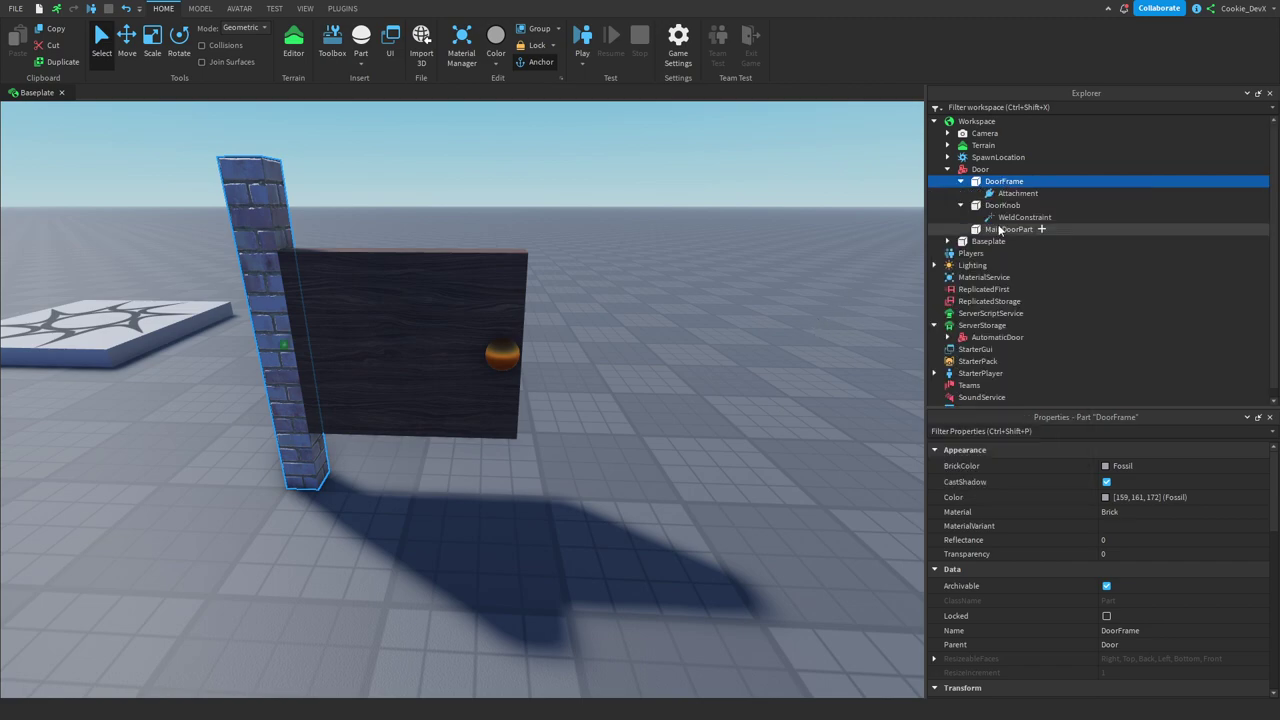
left_click(1005, 231)
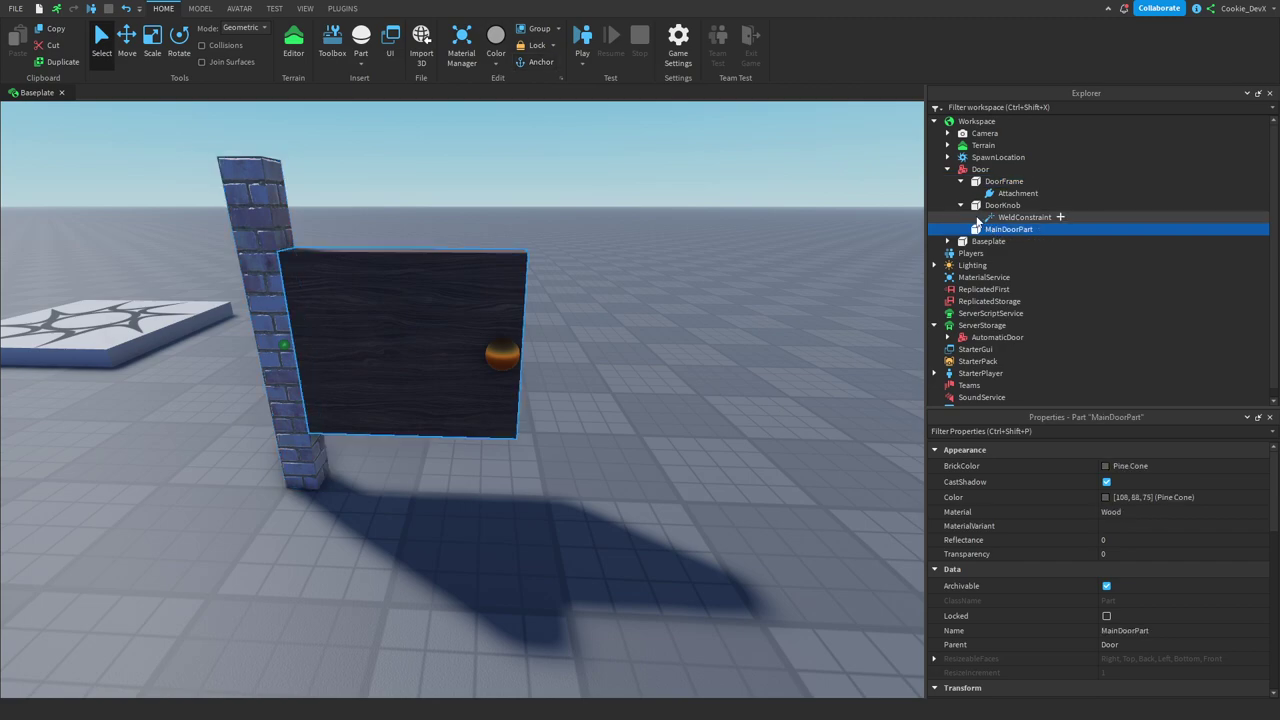
left_click(961, 206)
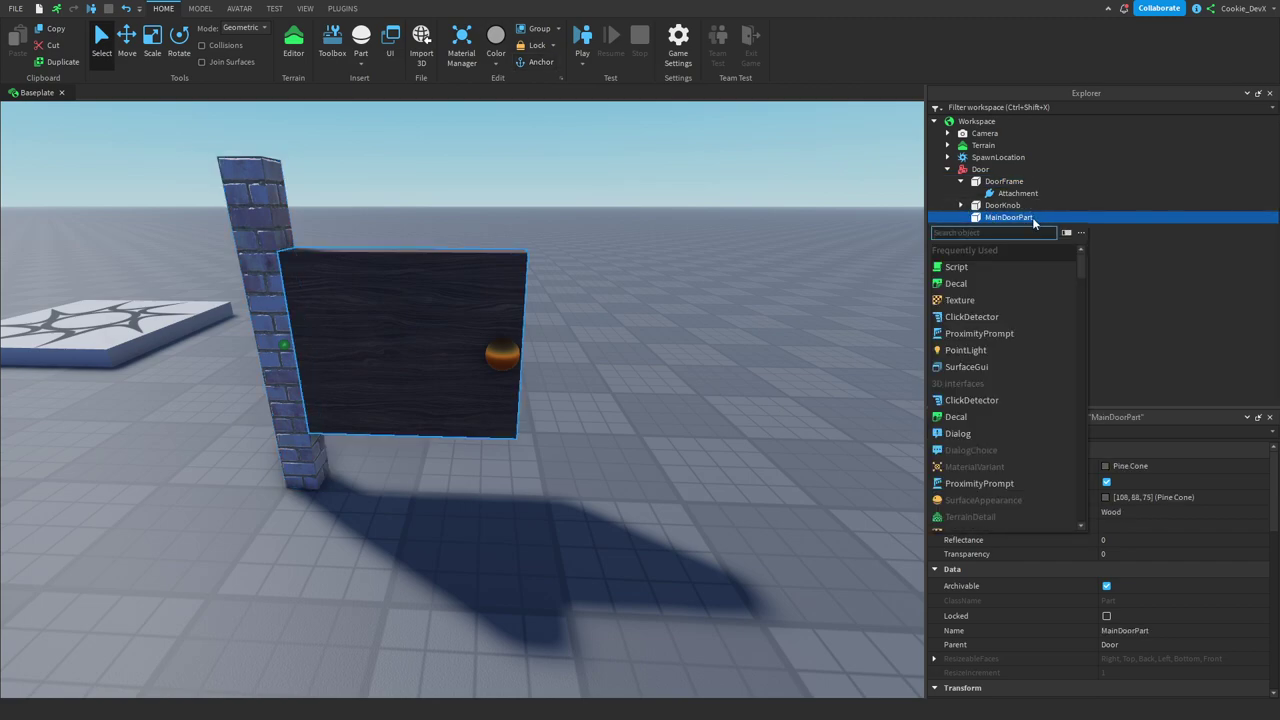
type("att")
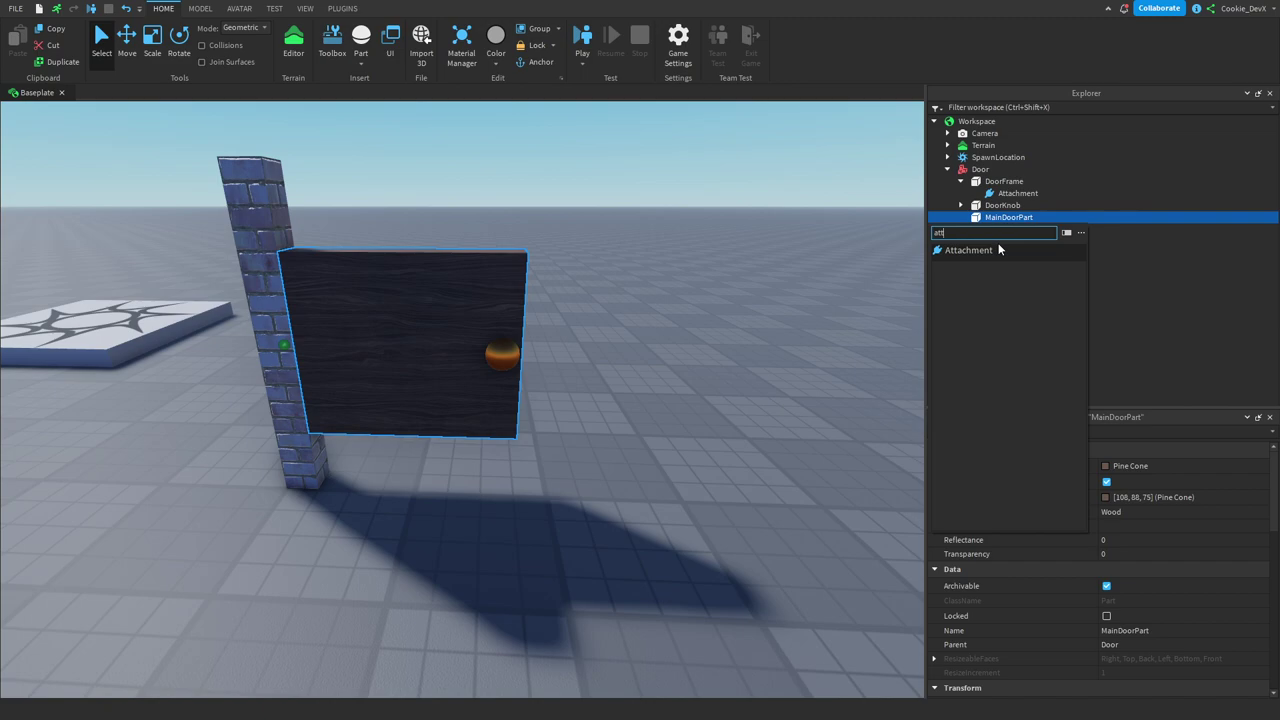
left_click(992, 196)
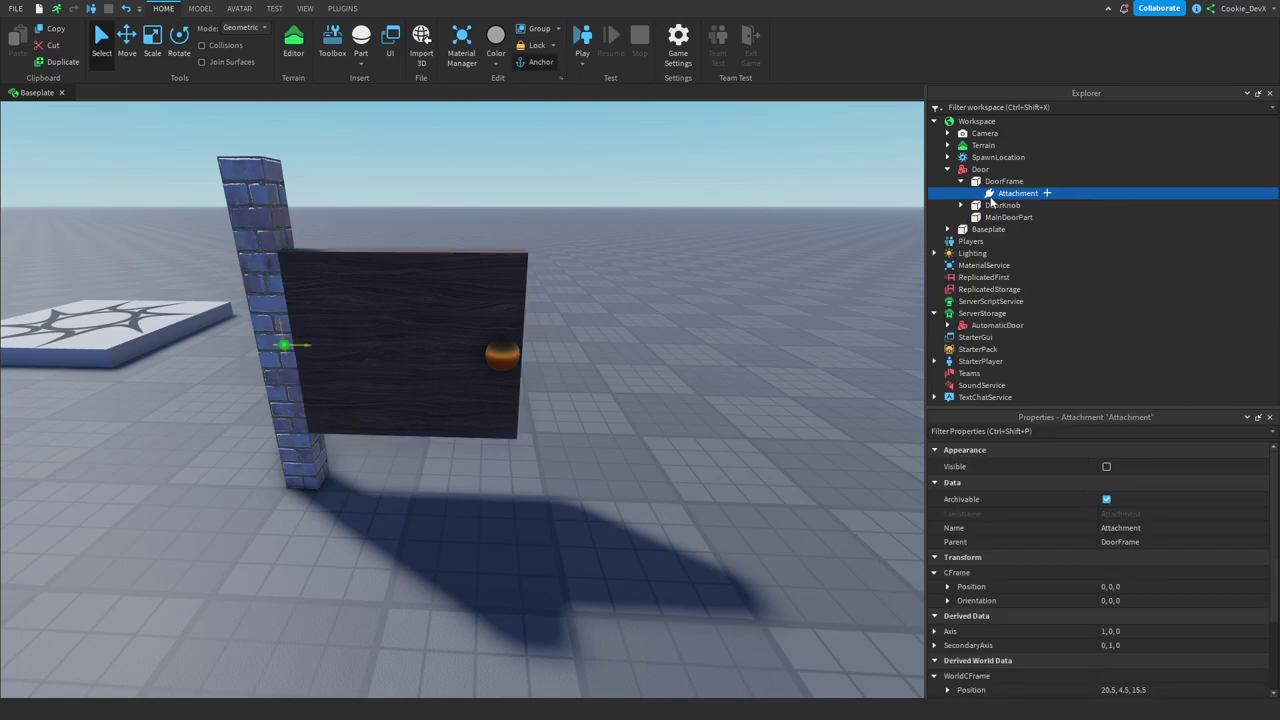
left_click(1003, 205)
left_click(961, 205)
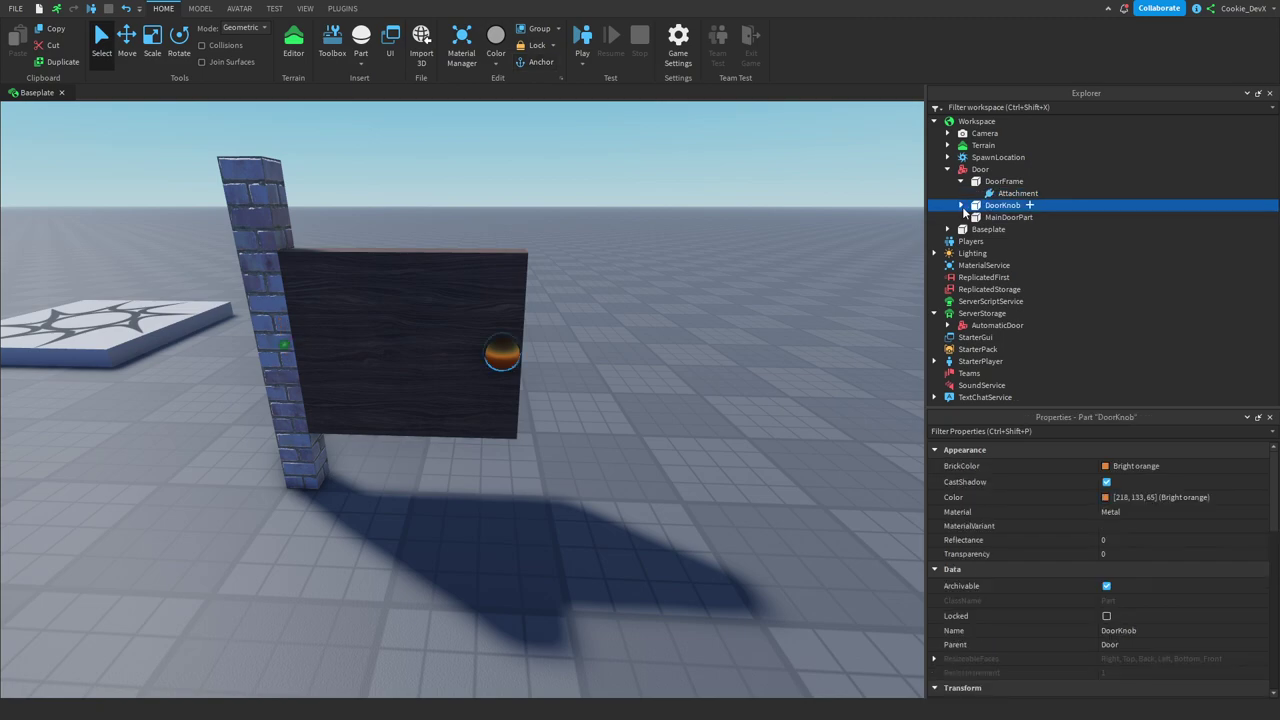
Add an Attachment to MainDoorPart and rename it to MainDoorAttachment
left_click(1045, 229)
type("att")
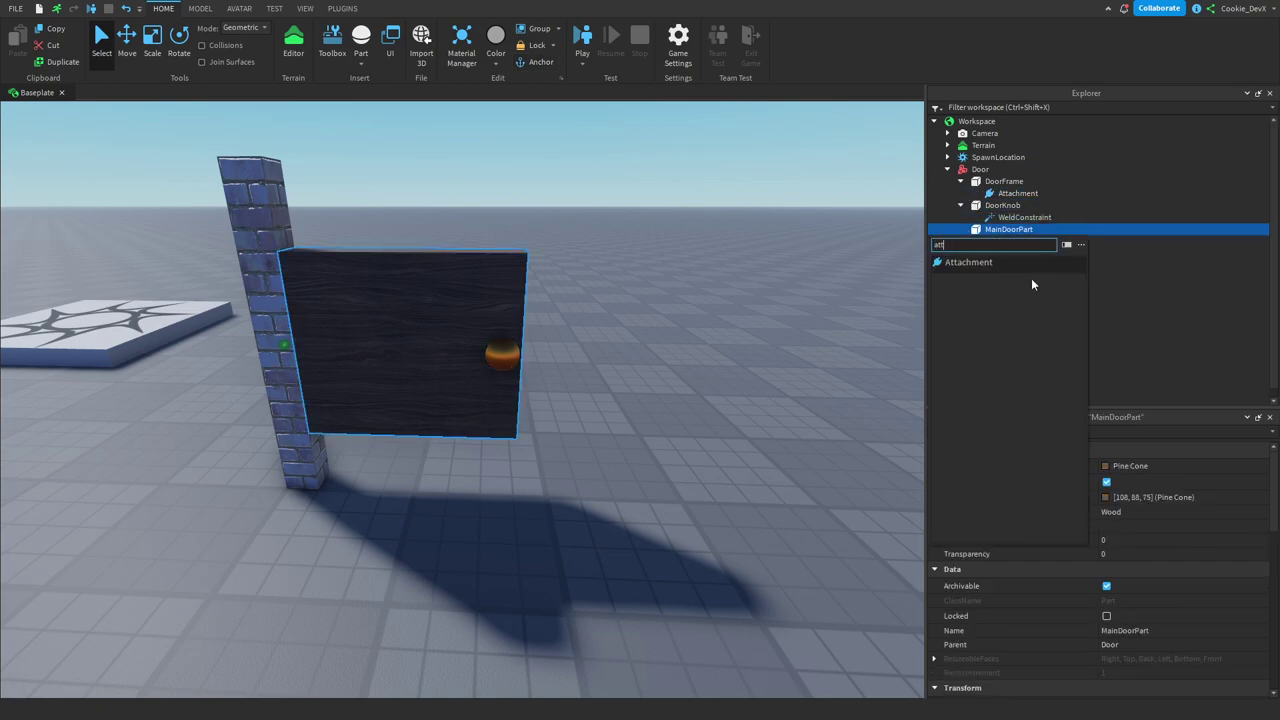
left_click(1026, 265)
left_click(1020, 241)
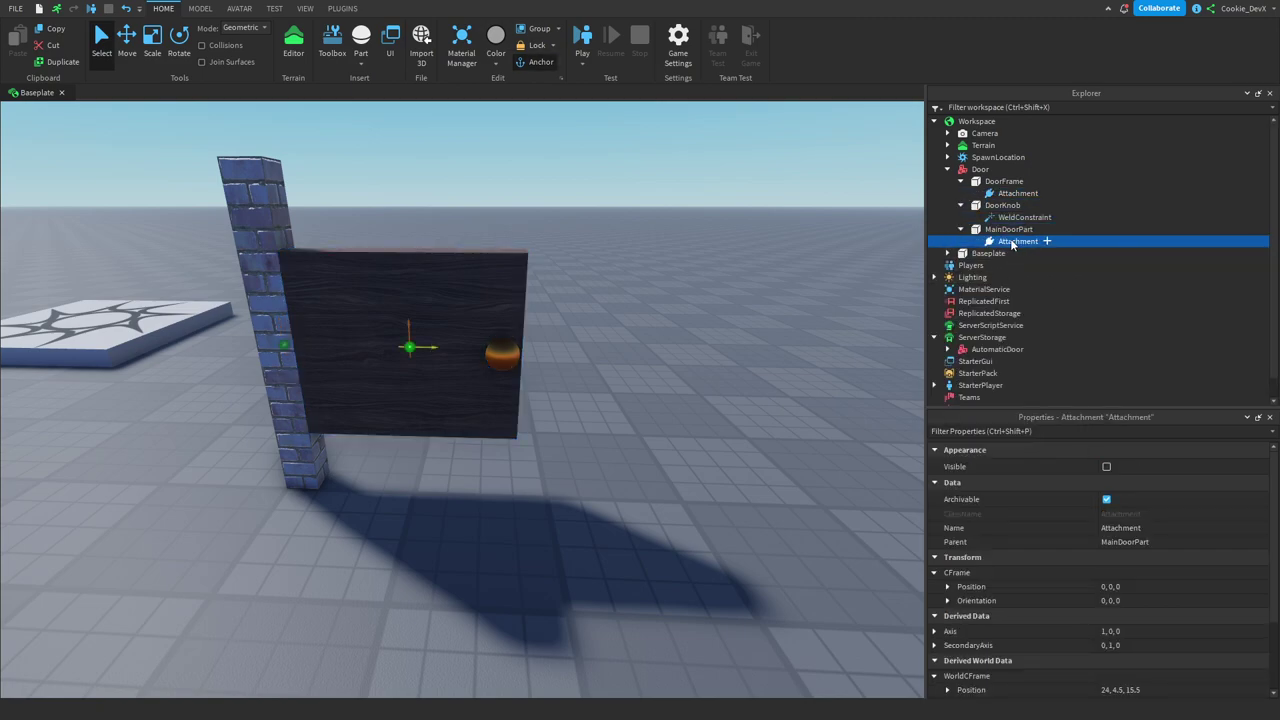
left_click(1125, 527)
type("MainDoor")
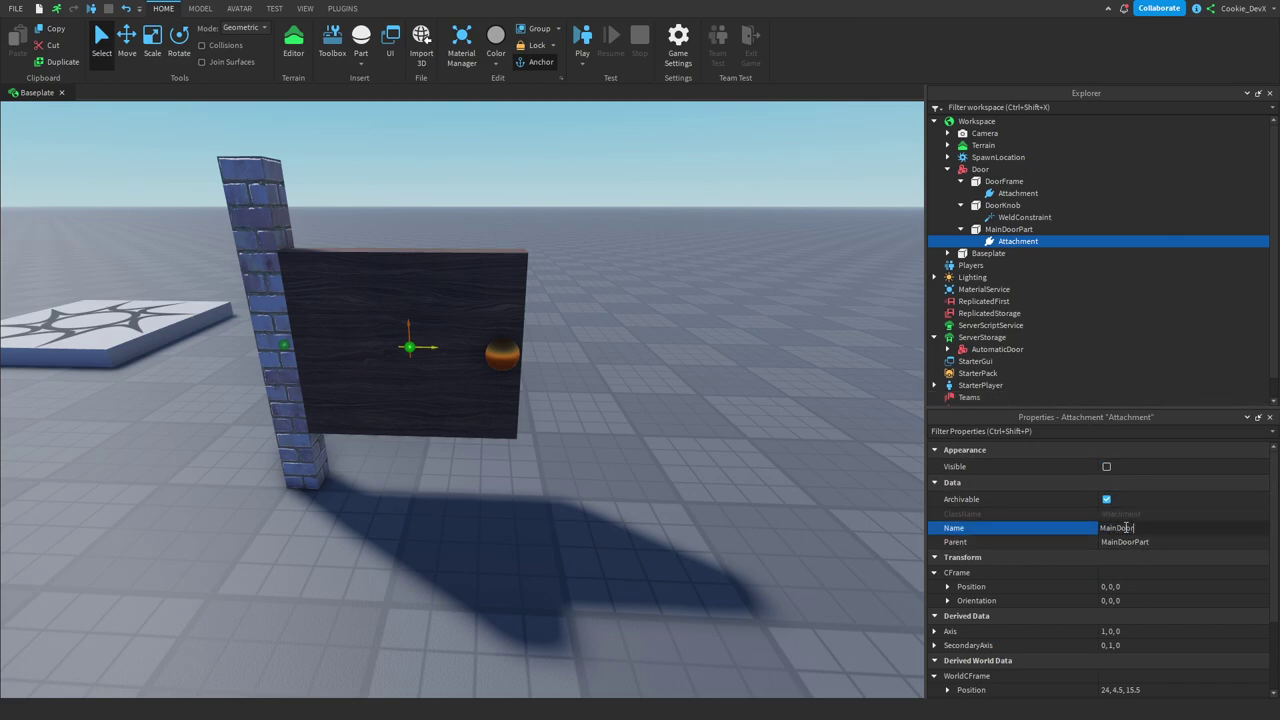
type("Attachment")
key("Return")
Rename DoorFrame's attachment to FrameAttachment
left_click(1016, 193)
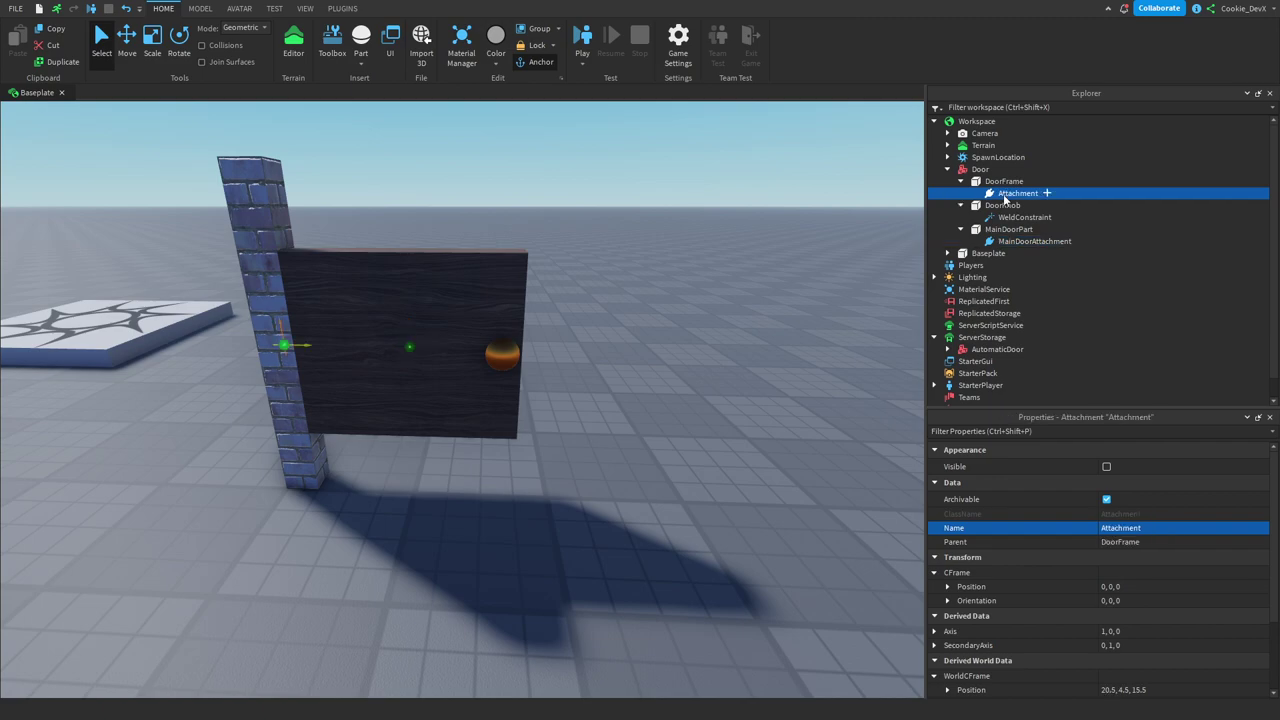
left_click(1150, 527)
type("F")
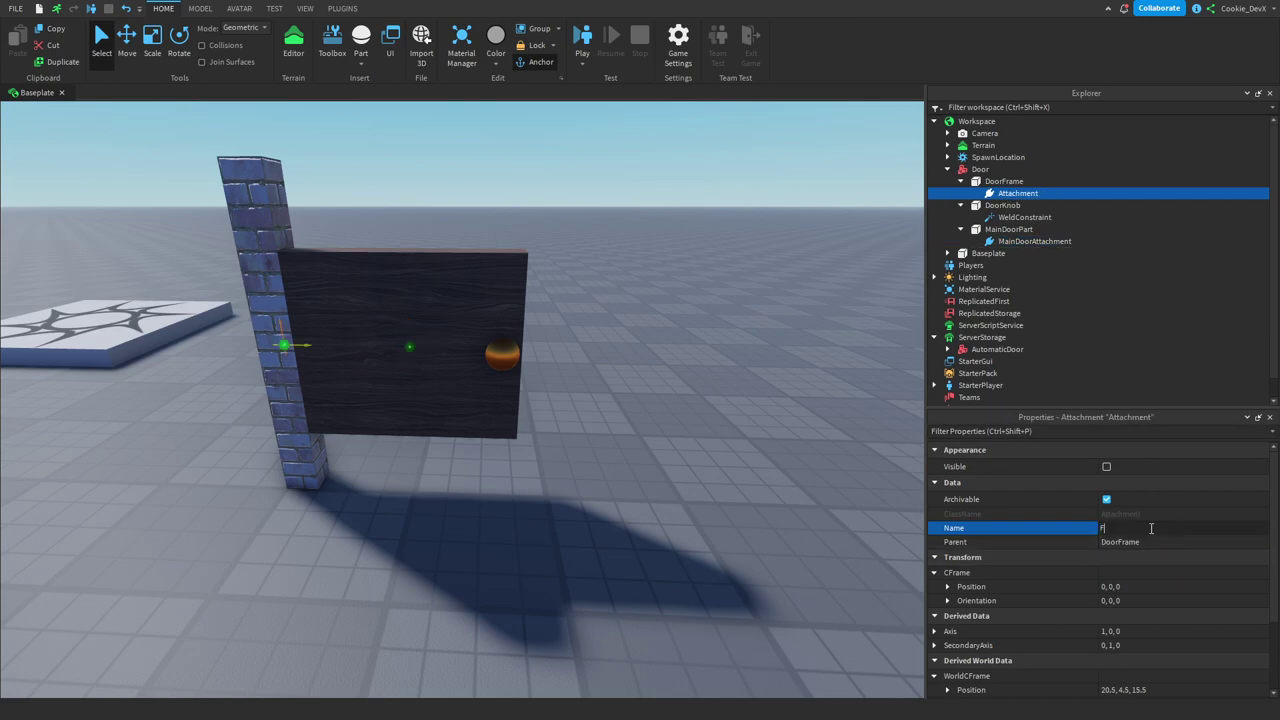
type("rameAttachment")
key("Return")
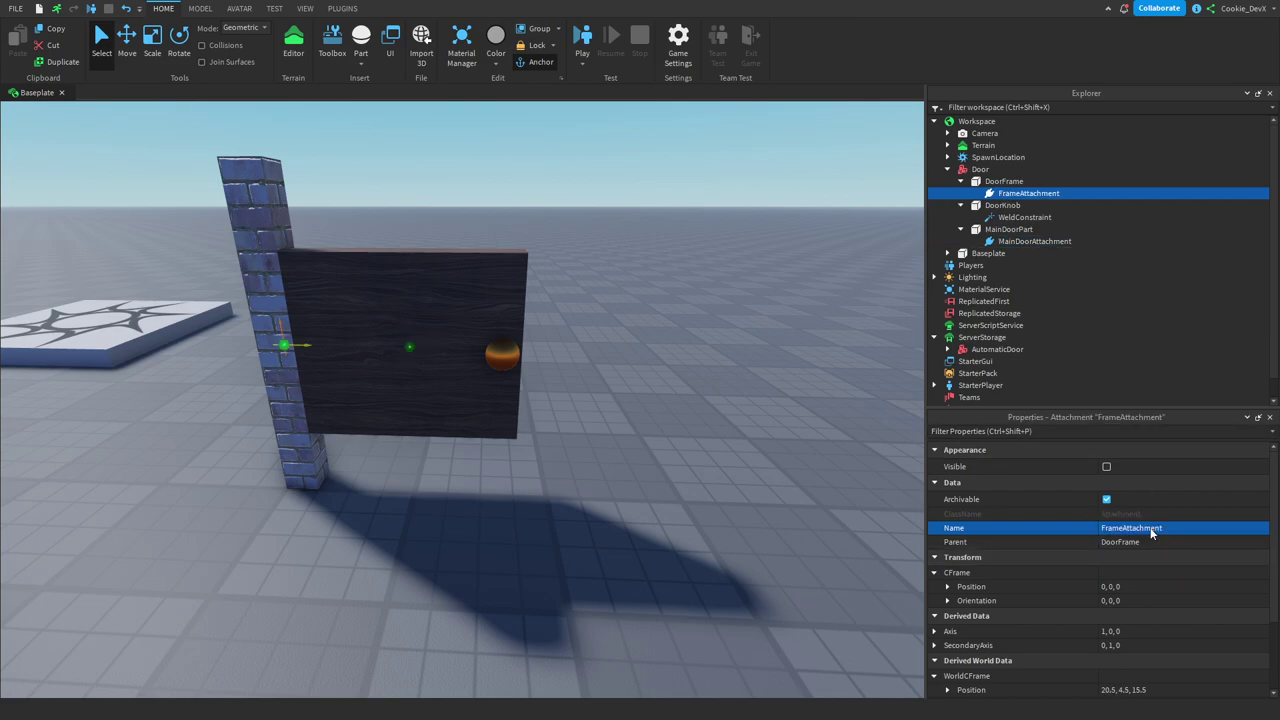